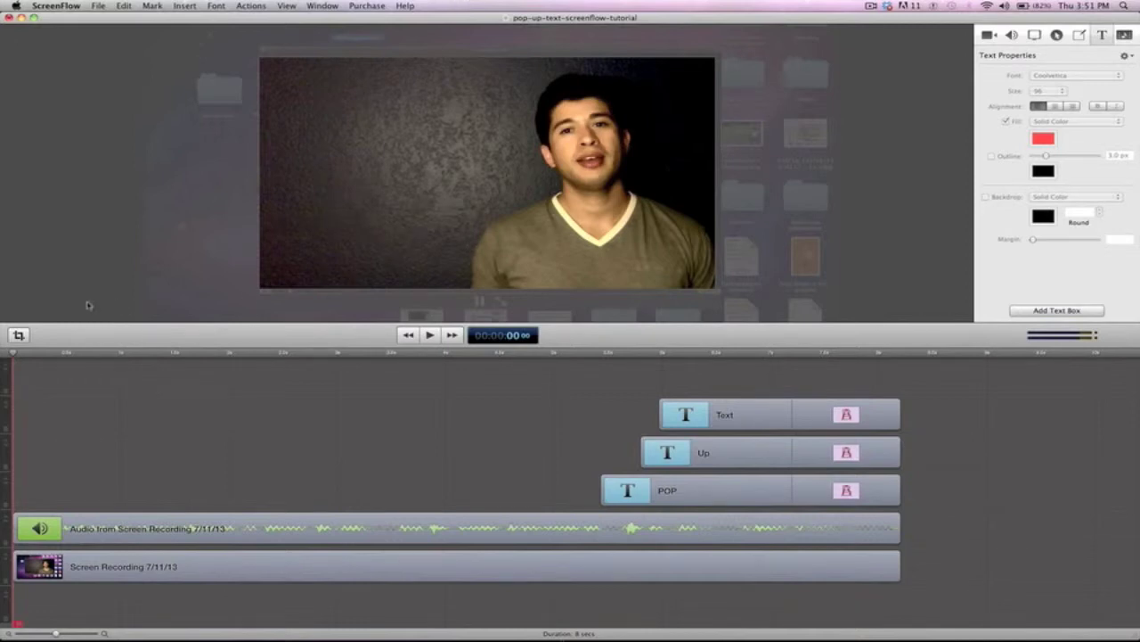
- Confirm the 1280 by 720 canvas size and play the video from the start
{"action": "left_click", "coordinate": [18, 334]}
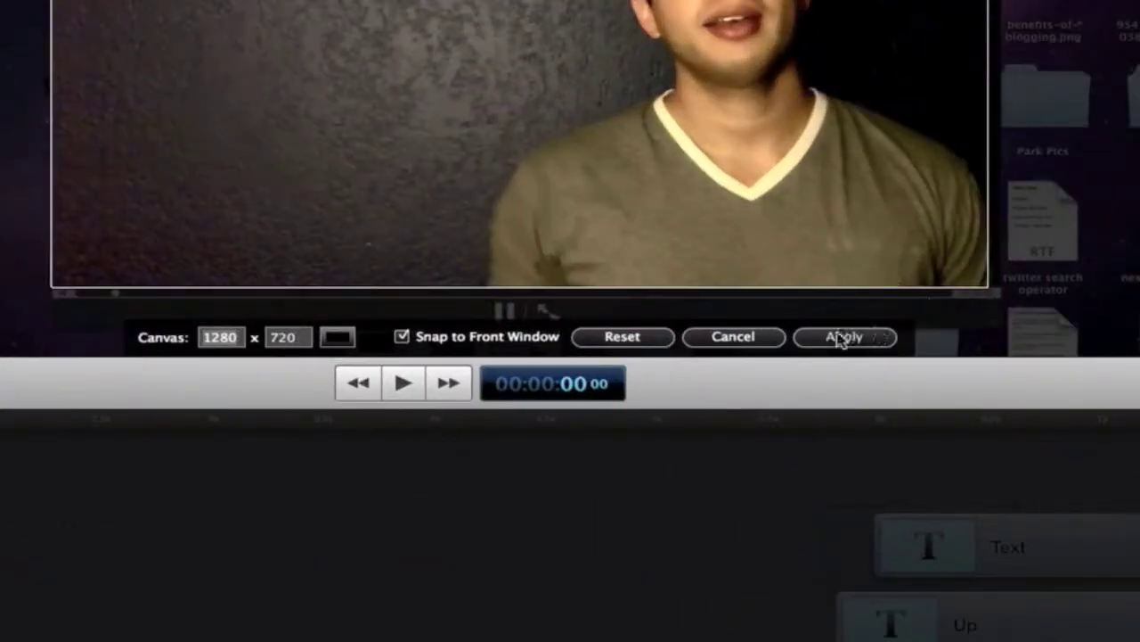
{"action": "left_click", "coordinate": [661, 315]}
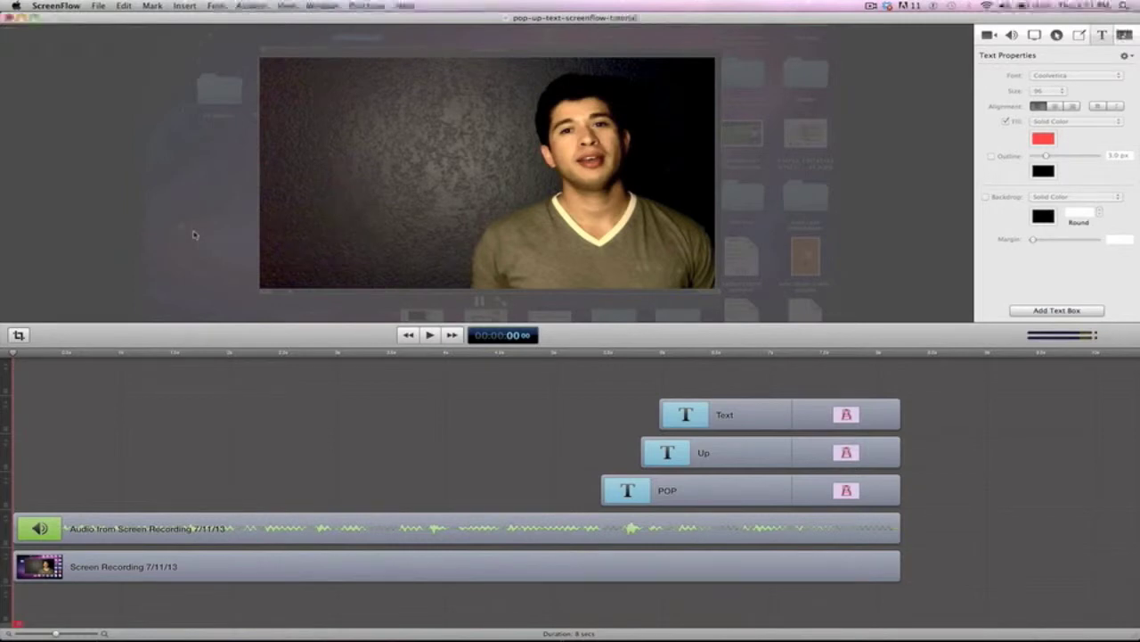
{"action": "key", "text": "space"}
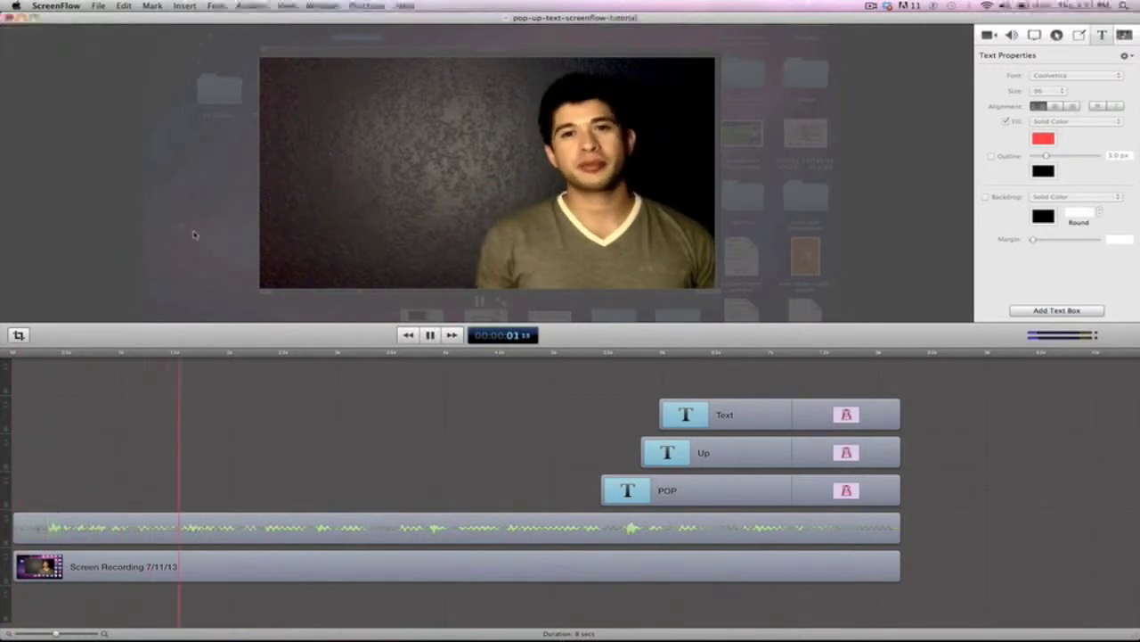
{"action": "key", "text": "space"}
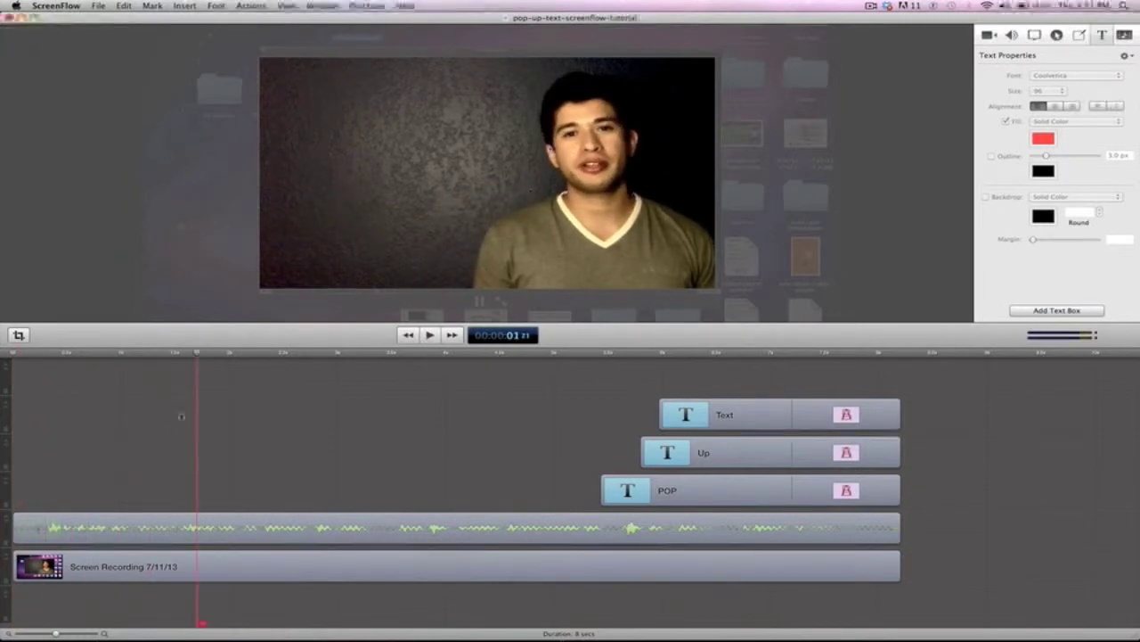
{"action": "key", "text": "Home"}
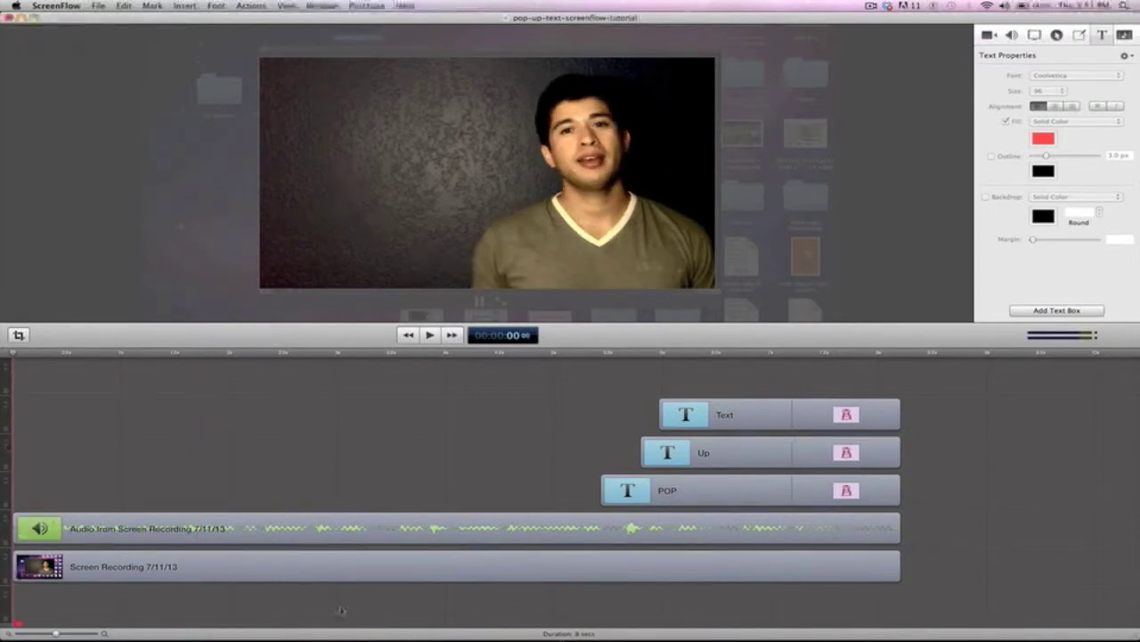
- Preview the title section and check the video, audio, POP, Up and Text clips
{"action": "left_click", "coordinate": [303, 572]}
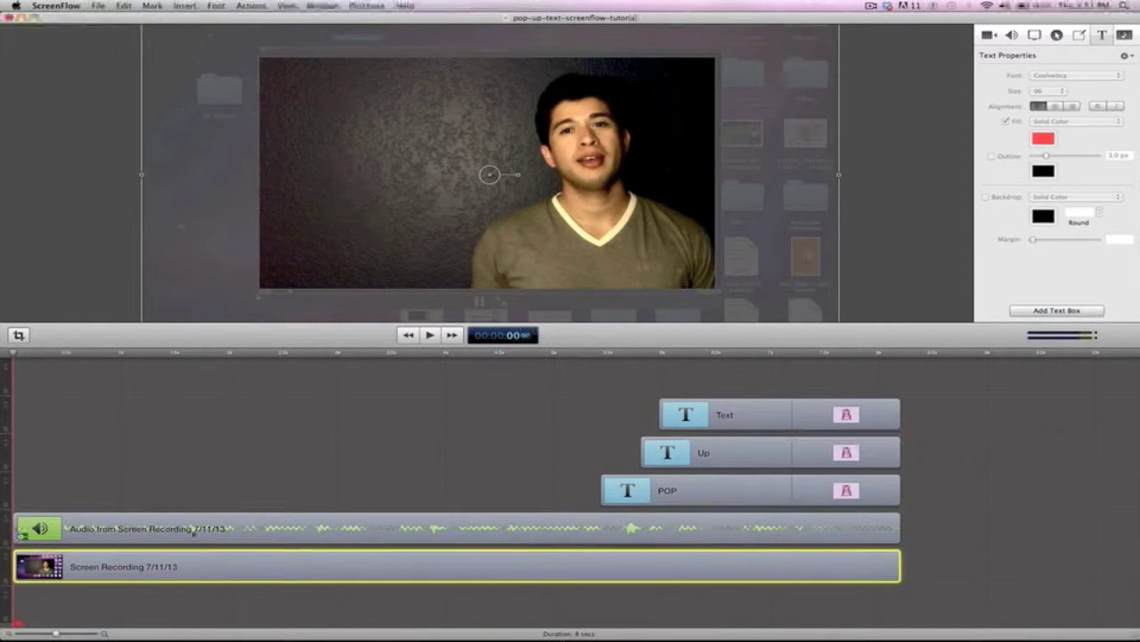
{"action": "left_click", "coordinate": [277, 532]}
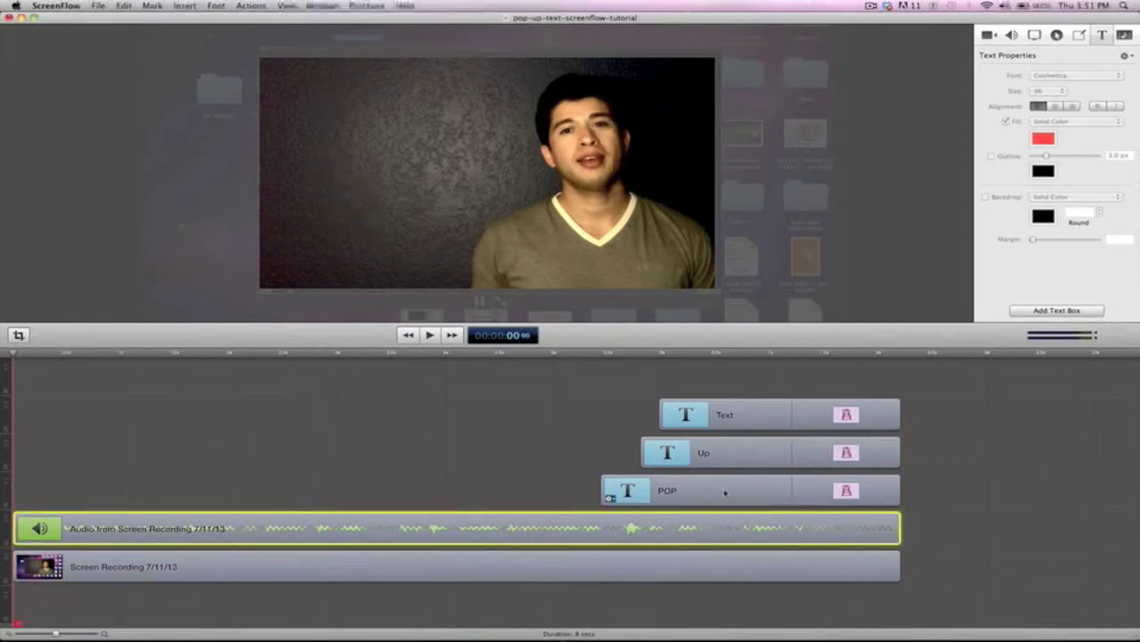
{"action": "left_click", "coordinate": [574, 352]}
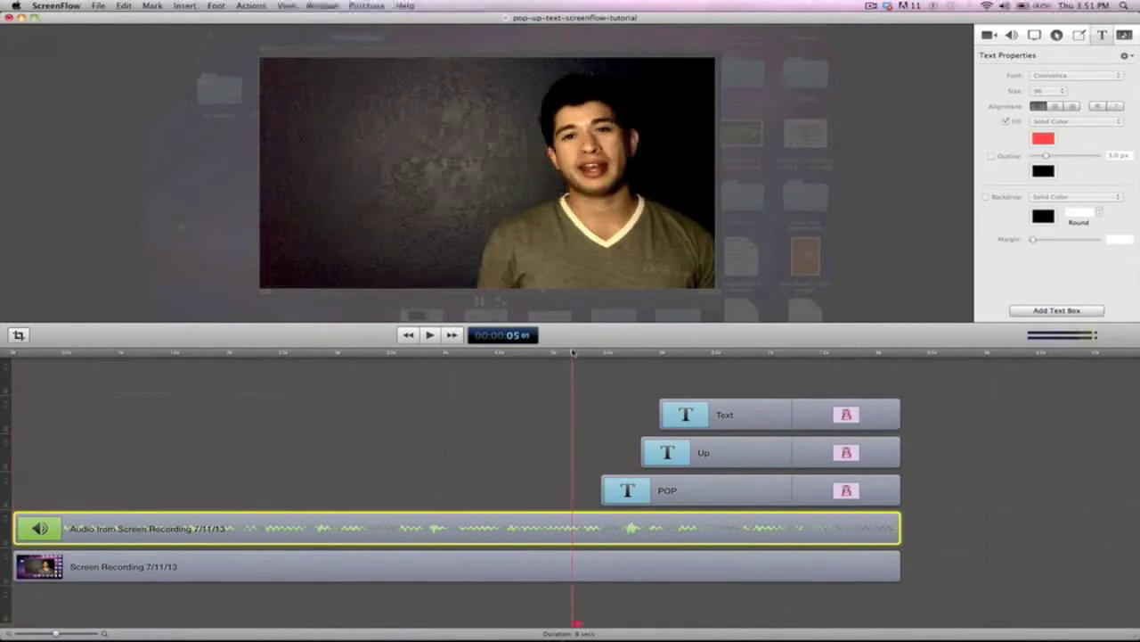
{"action": "key", "text": "space"}
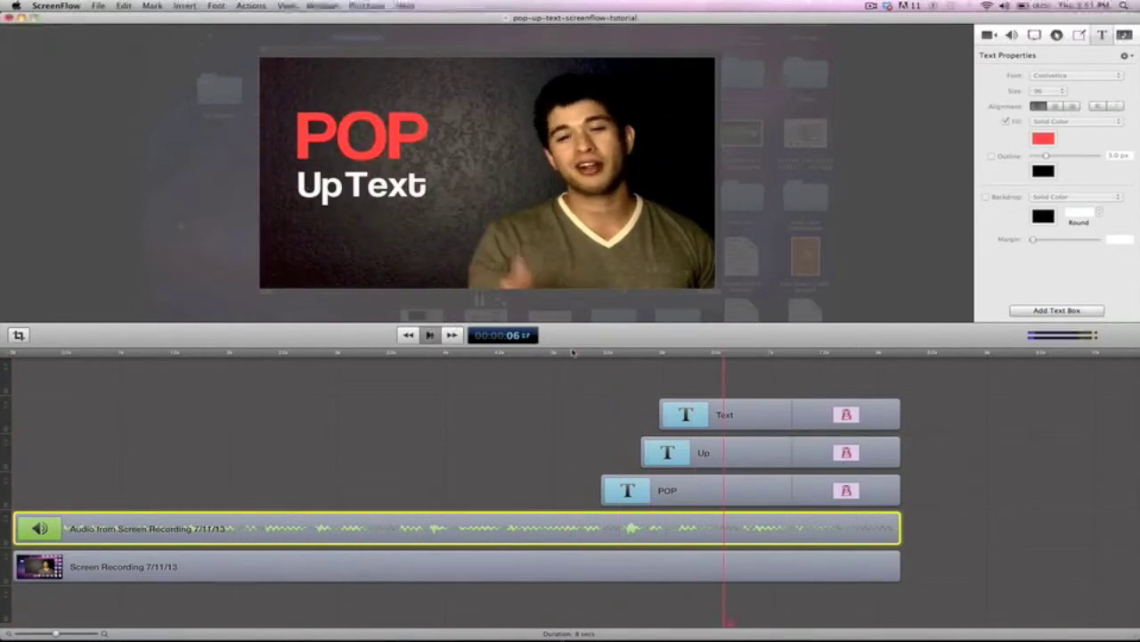
{"action": "left_click", "coordinate": [730, 486]}
{"action": "left_click", "coordinate": [724, 452]}
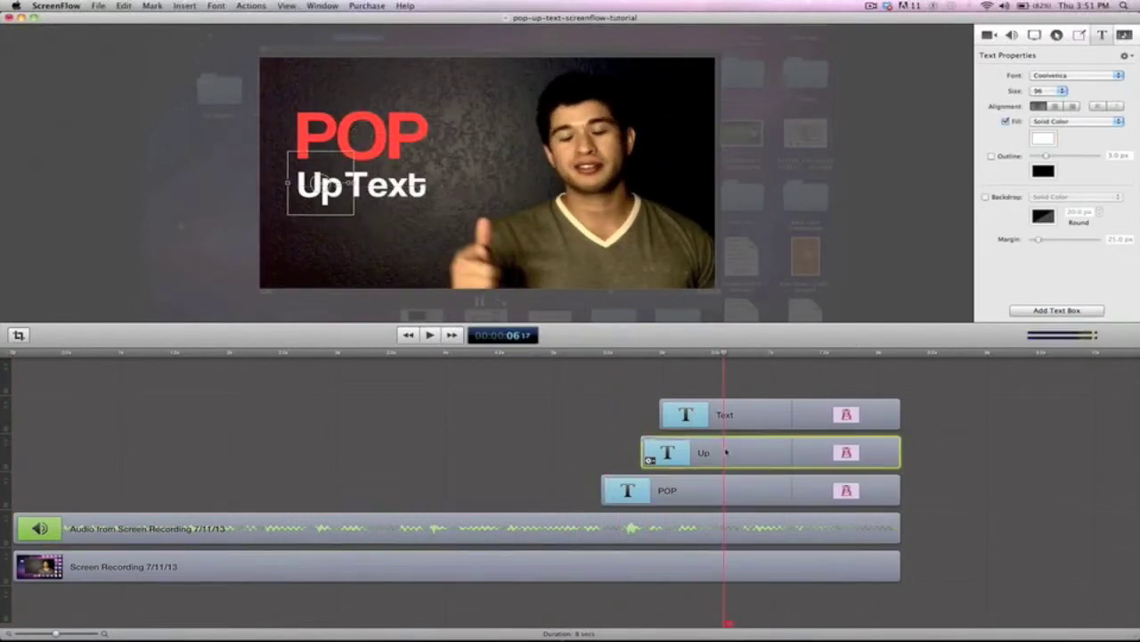
{"action": "left_click", "coordinate": [682, 415]}
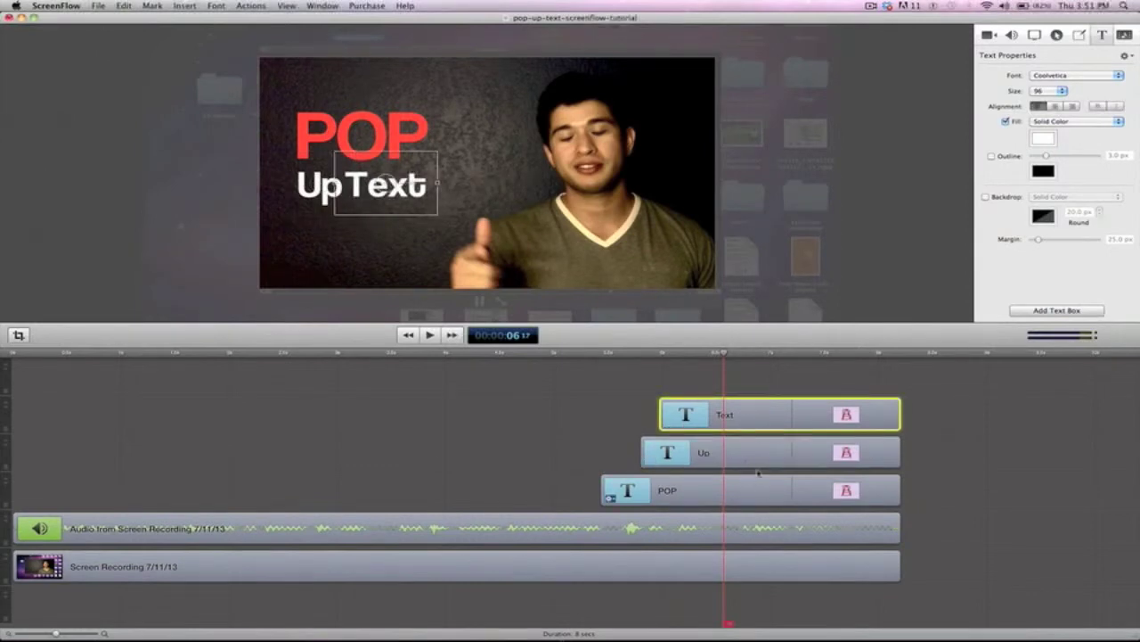
{"action": "left_click", "coordinate": [26, 355]}
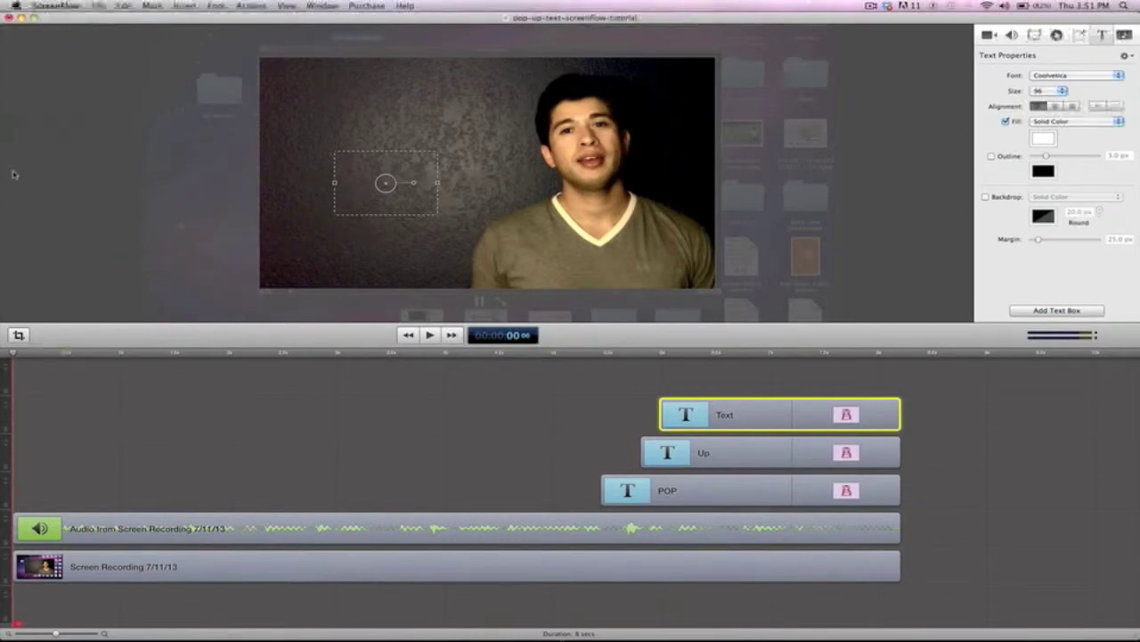
- Scrub the playhead past 5 seconds to where POP first appears and select its clip
{"action": "left_click", "coordinate": [70, 210]}
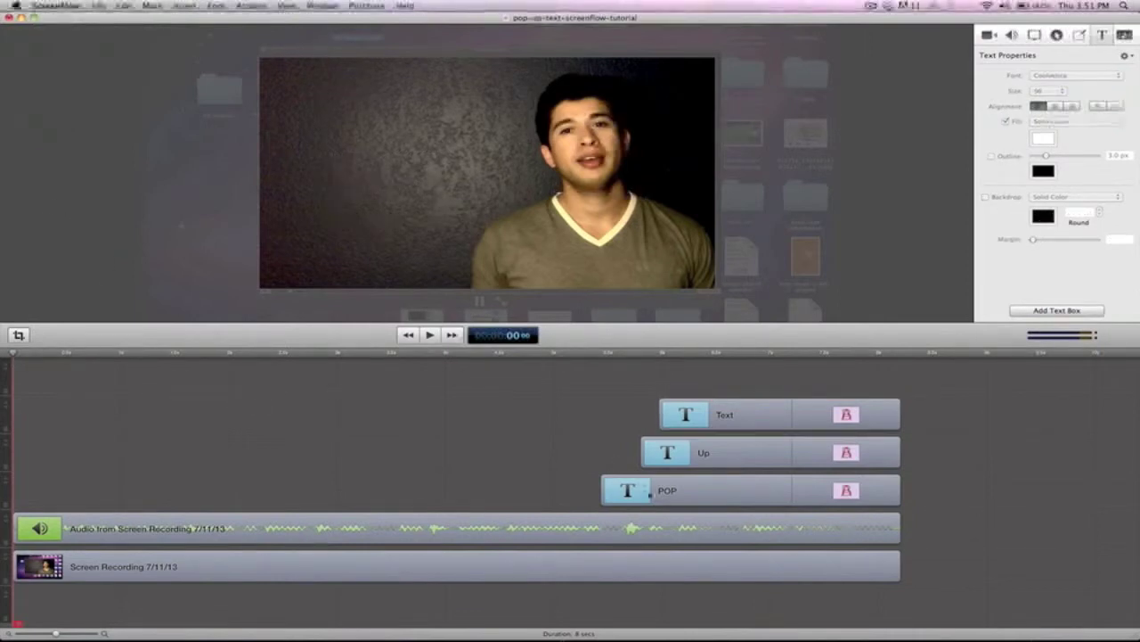
{"action": "left_click", "coordinate": [600, 533]}
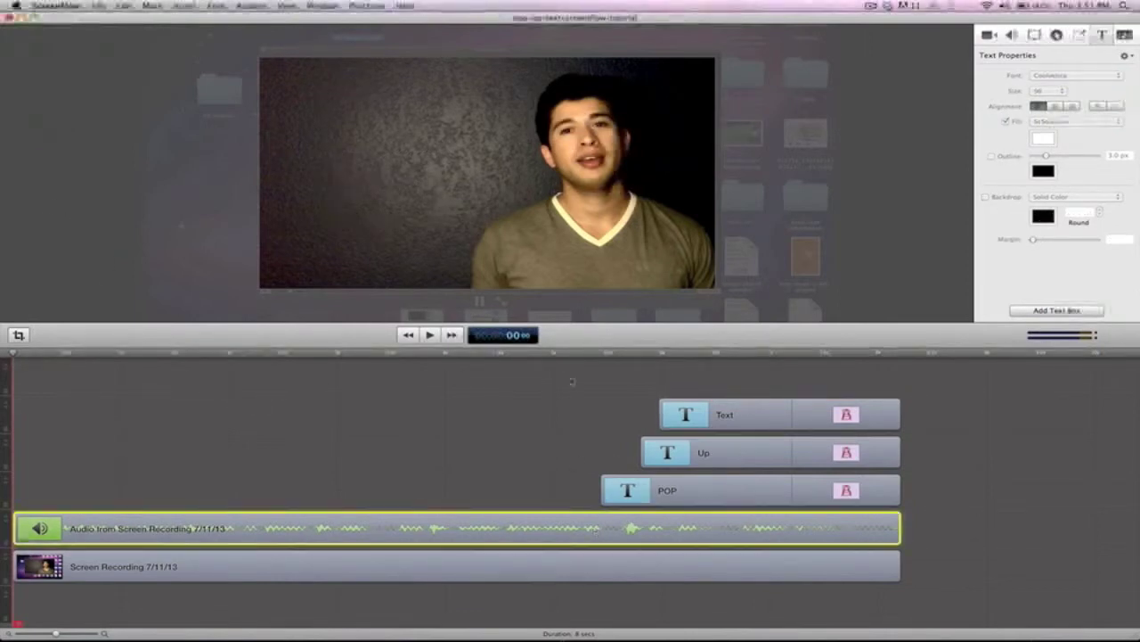
{"action": "left_click", "coordinate": [573, 353]}
{"action": "left_click_drag", "start_coordinate": [575, 356], "coordinate": [597, 360]}
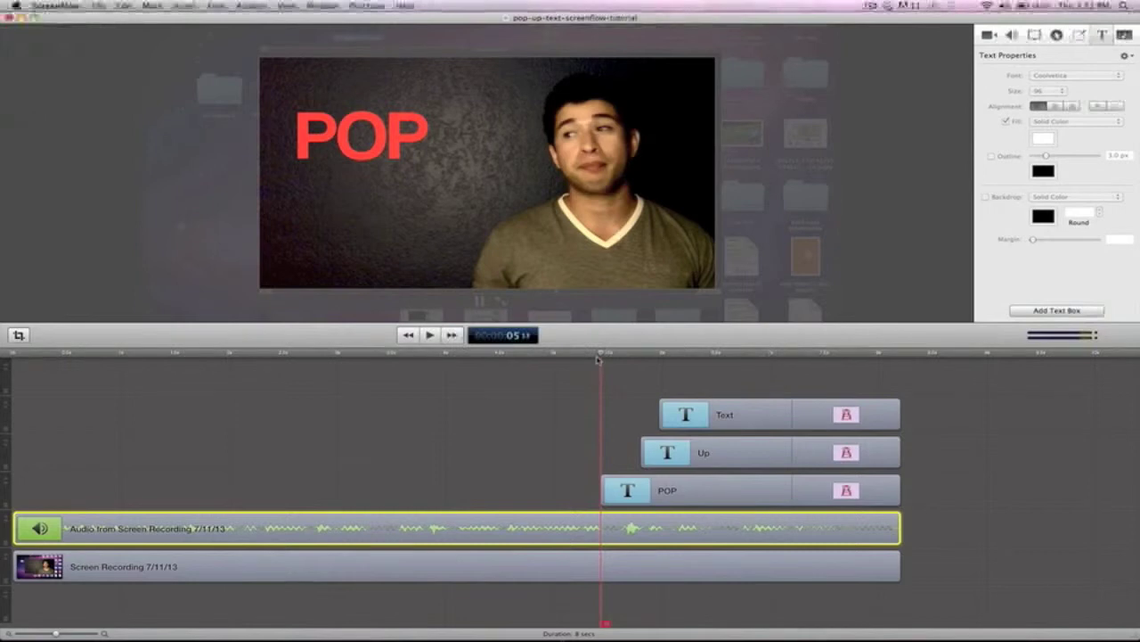
{"action": "left_click", "coordinate": [608, 490]}
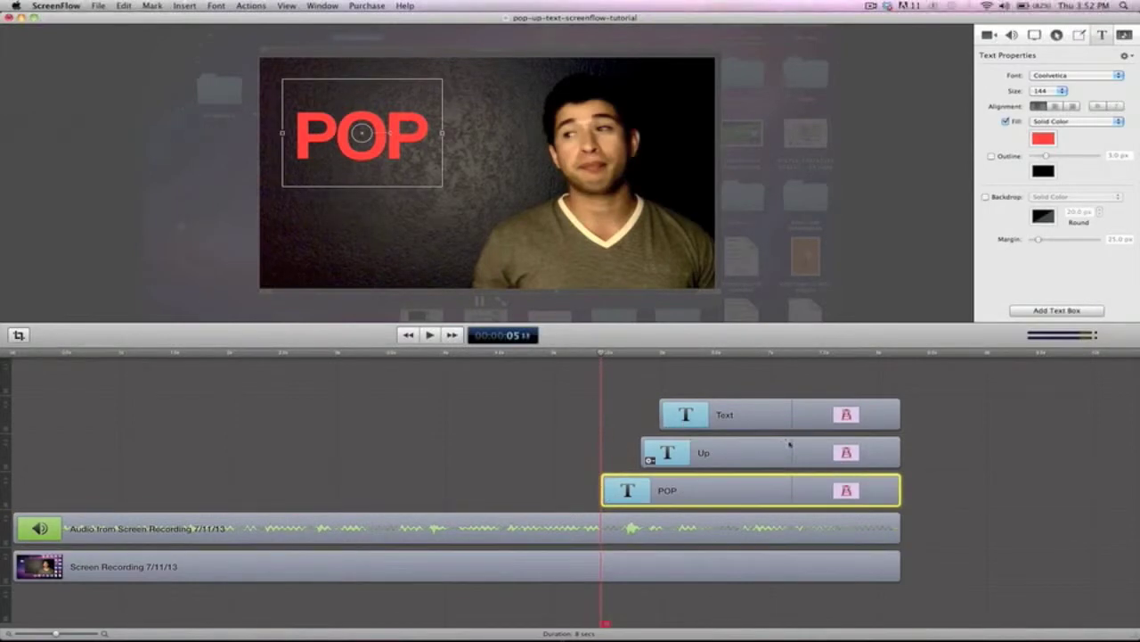
- Play from about 1 second, stop near 2 seconds, and zoom the timeline in
{"action": "left_click", "coordinate": [129, 356]}
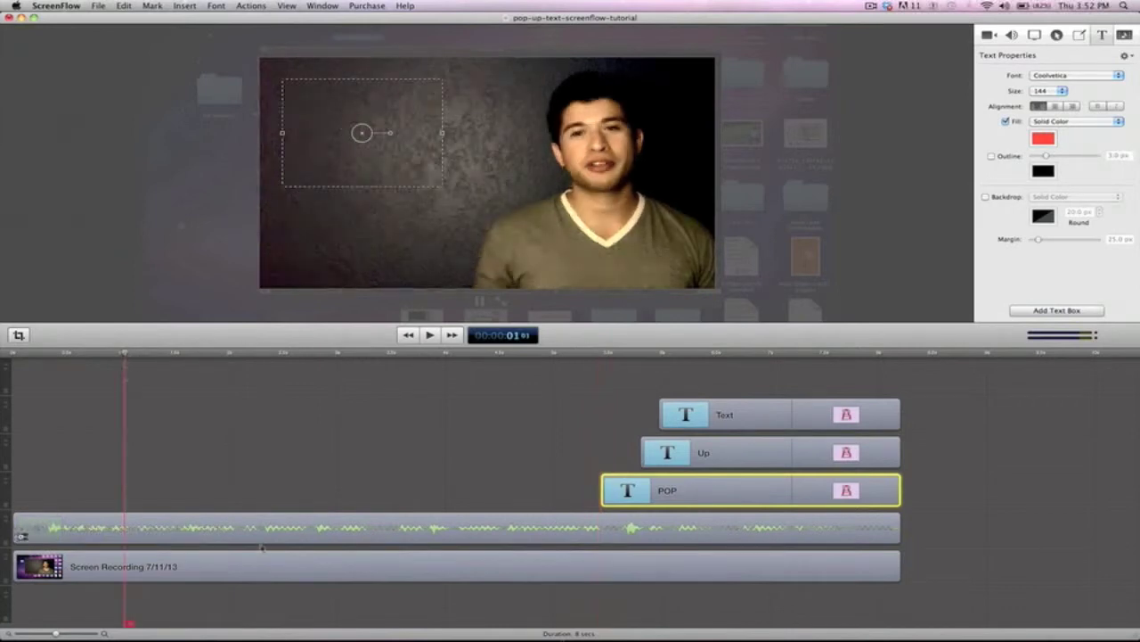
{"action": "left_click", "coordinate": [282, 531]}
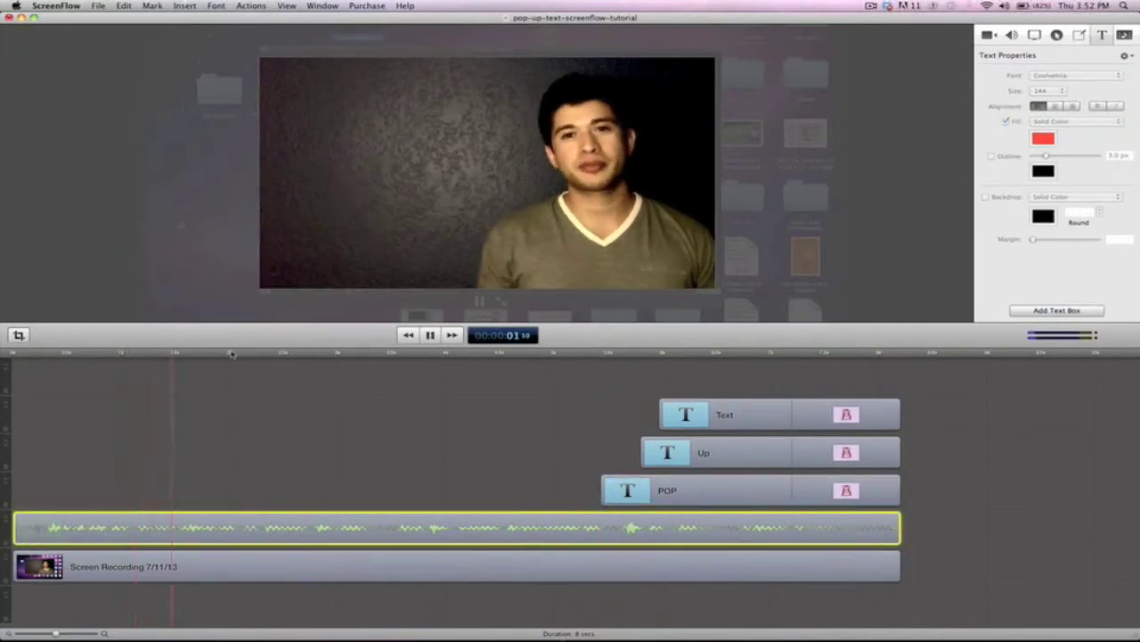
{"action": "key", "text": "space"}
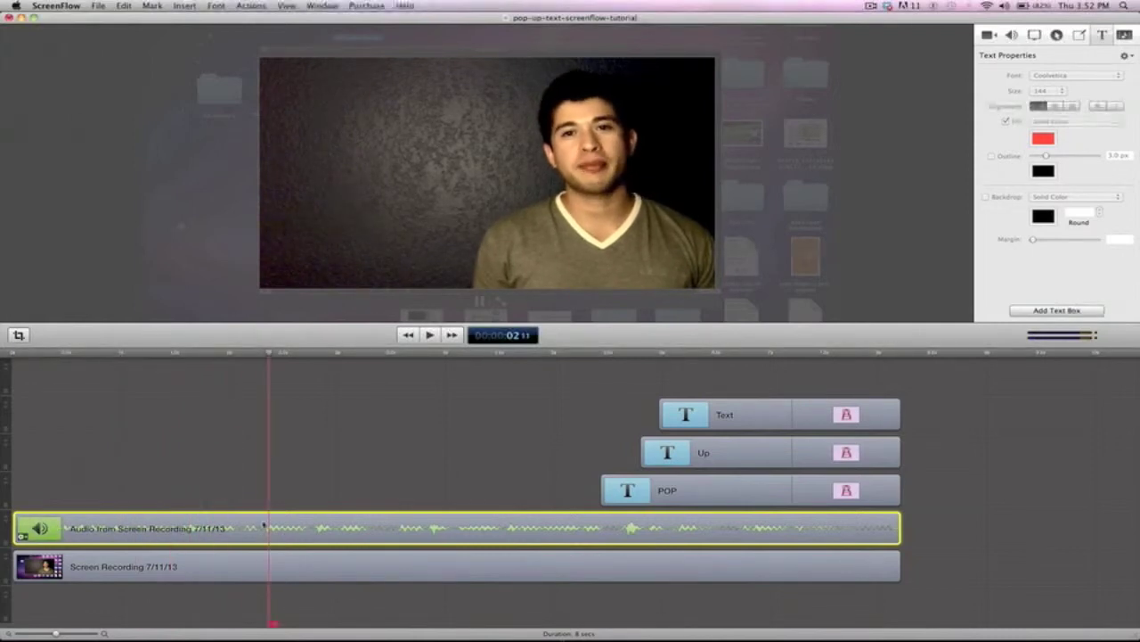
{"action": "left_click", "coordinate": [259, 354]}
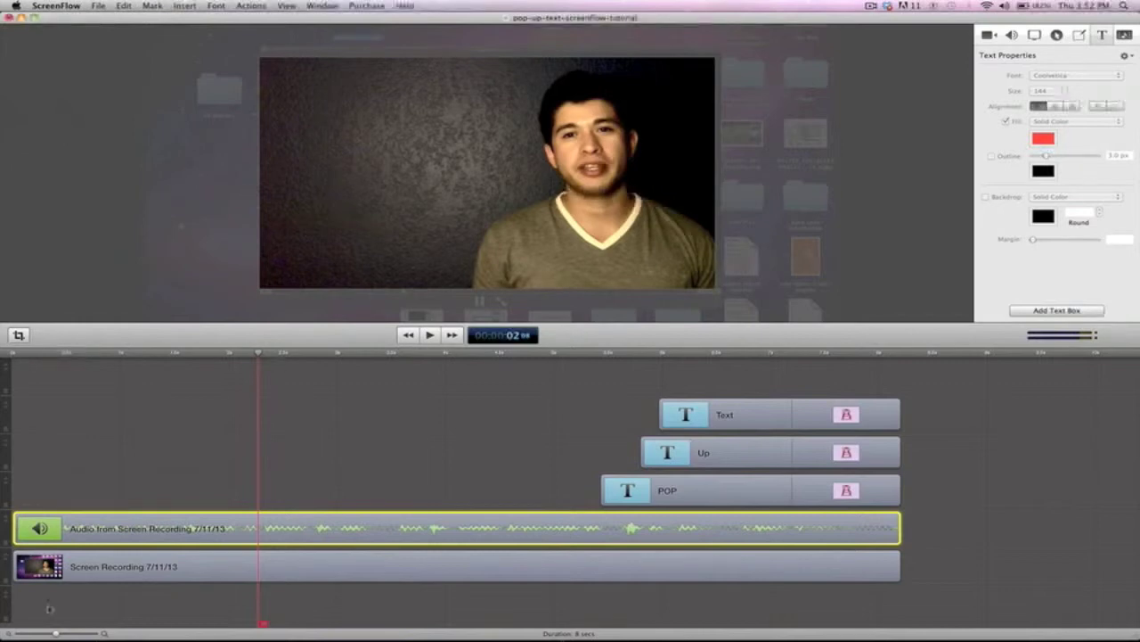
{"action": "left_click_drag", "start_coordinate": [55, 634], "coordinate": [75, 634]}
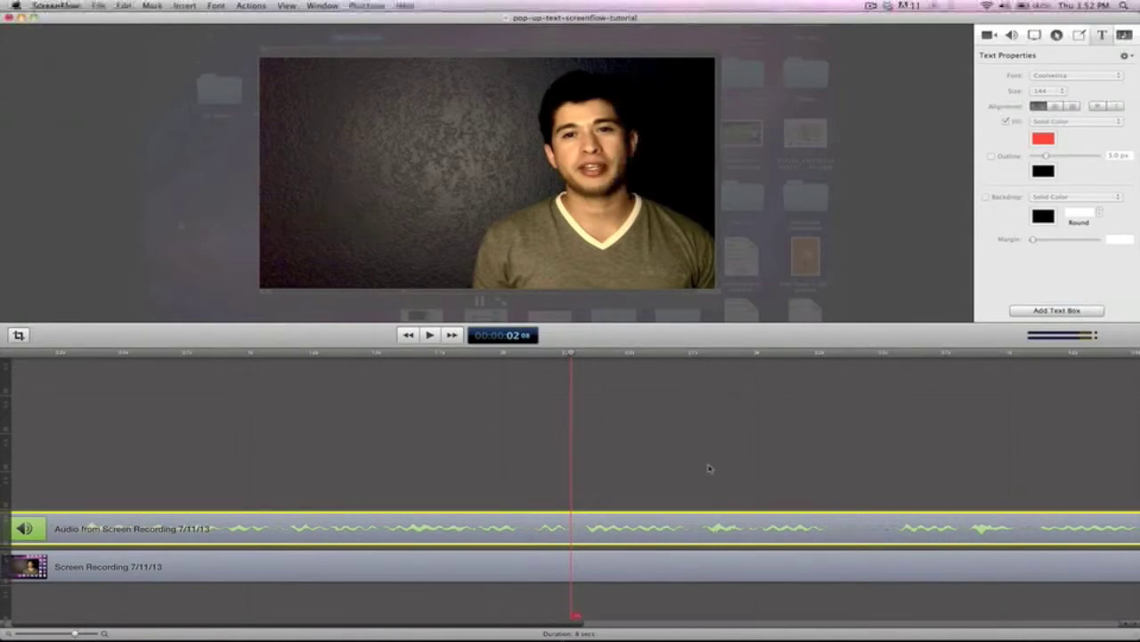
{"action": "scroll", "coordinate": [709, 468], "scroll_direction": "right", "scroll_amount": 3}
- Play the recording, then scrub the playhead to about 00:00:02
{"action": "left_click", "coordinate": [455, 355]}
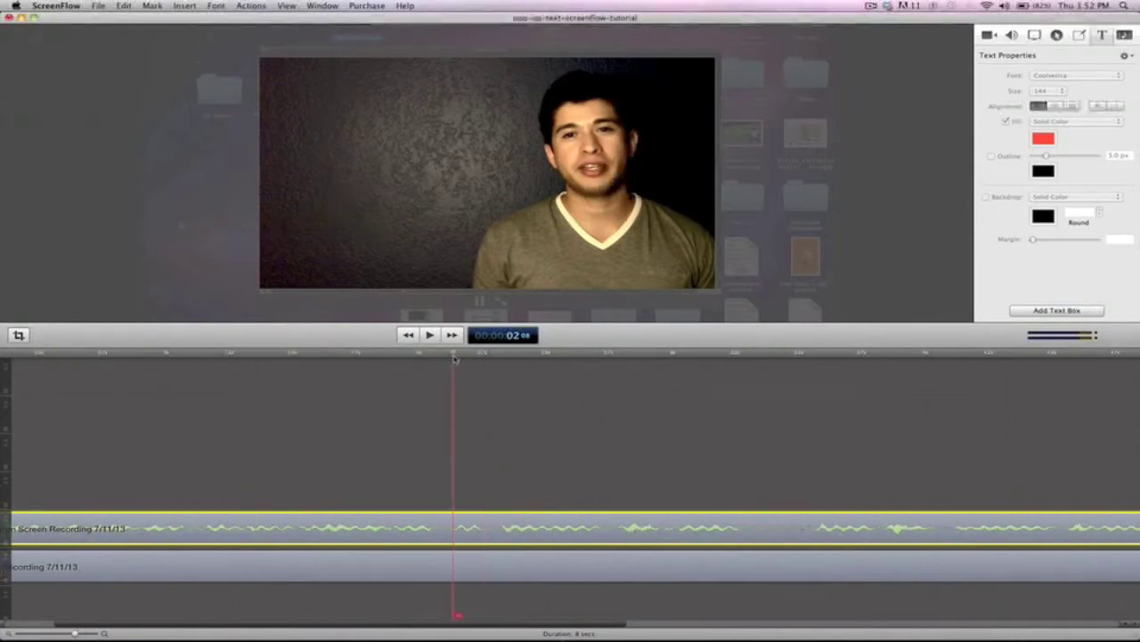
{"action": "key", "text": "space"}
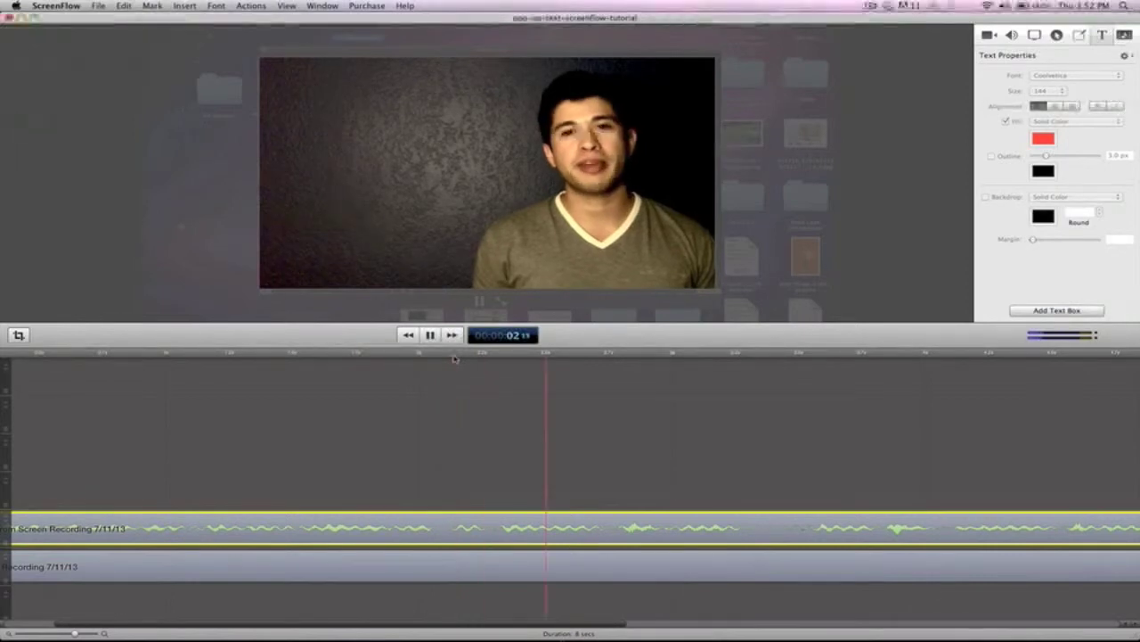
{"action": "mouse_move", "coordinate": [455, 356]}
{"action": "left_mouse_down"}
{"action": "mouse_move", "coordinate": [479, 356]}
{"action": "mouse_move", "coordinate": [468, 357]}
{"action": "left_mouse_up"}
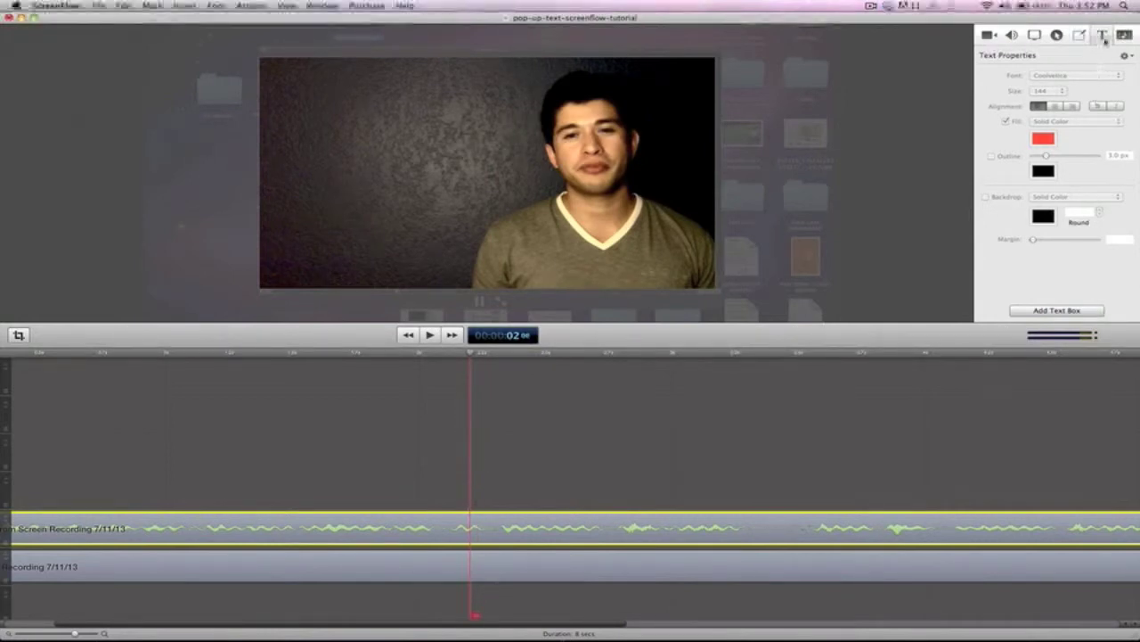
- Add a text box at the playhead and replace its placeholder with 'ViaMaverick.com'
{"action": "left_click", "coordinate": [1058, 311]}
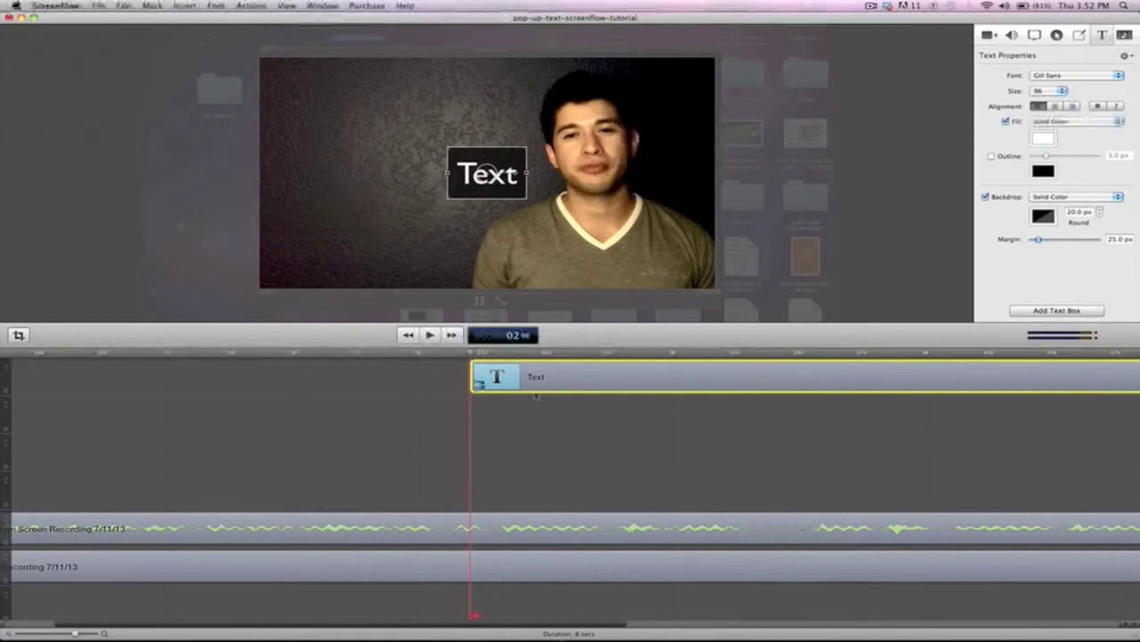
{"action": "double_click", "coordinate": [485, 178]}
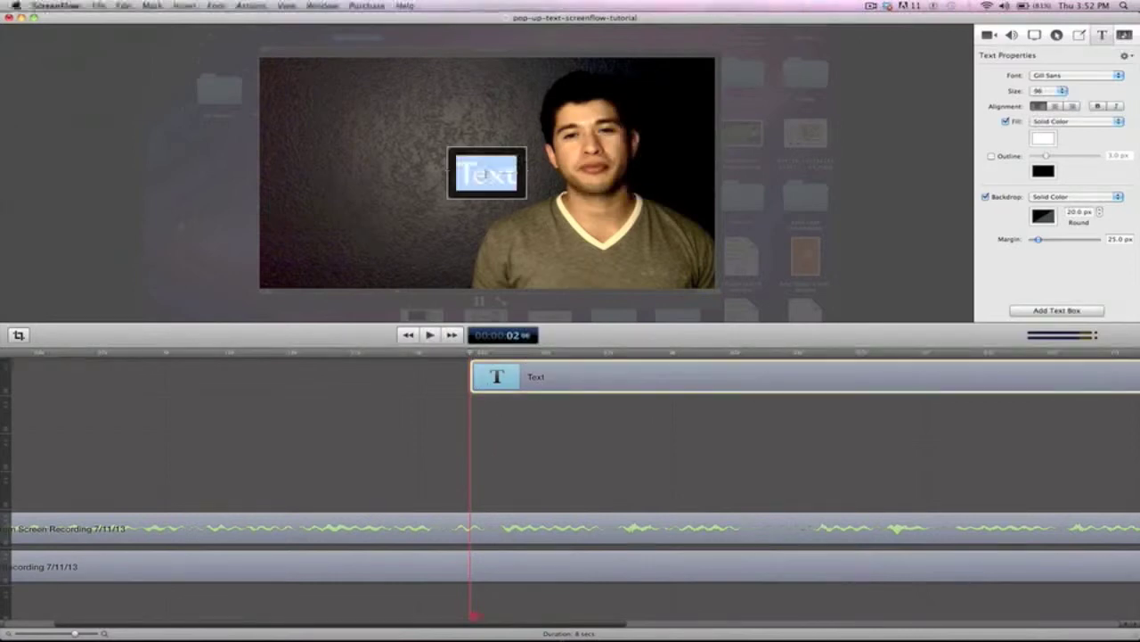
{"action": "type", "text": "ViaMa"}
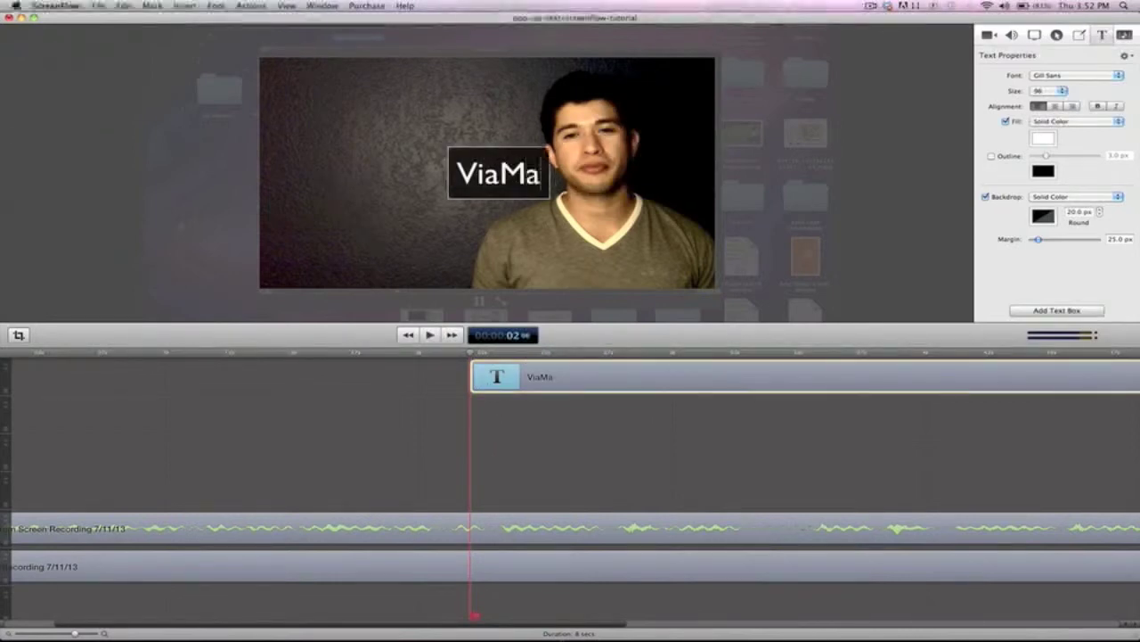
{"action": "type", "text": "verick."}
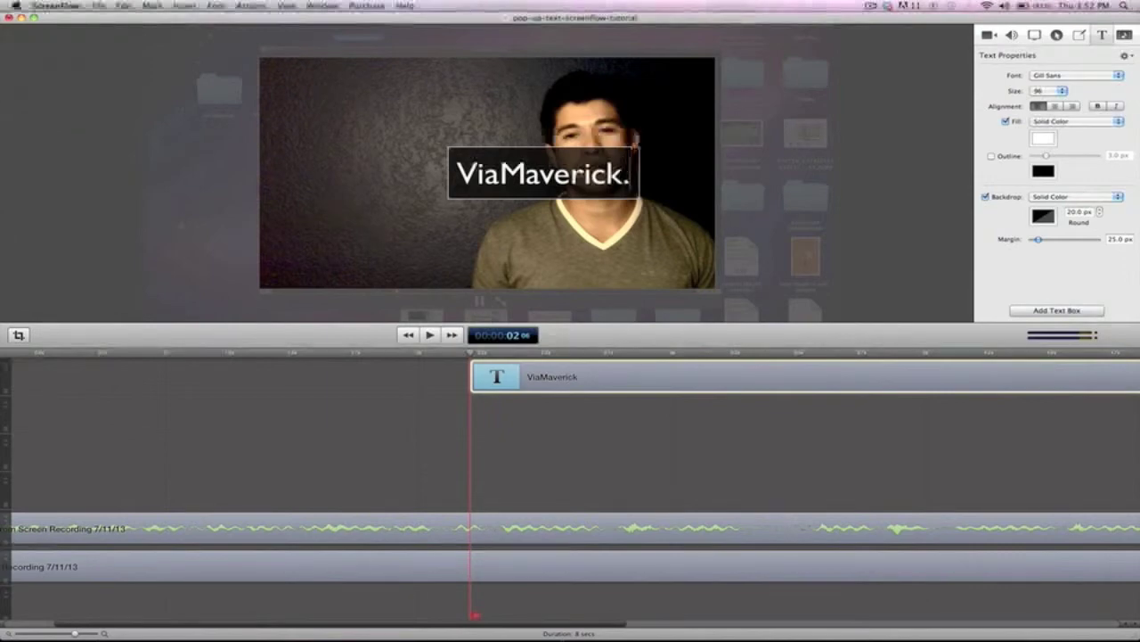
{"action": "type", "text": "com"}
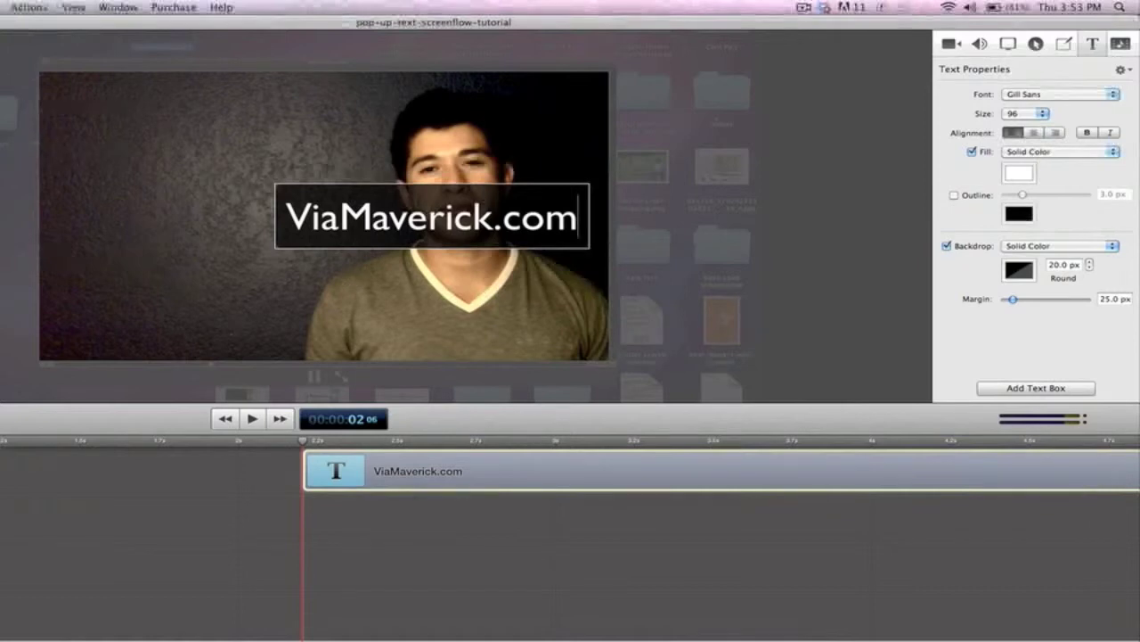
- Turn off the text backdrop and colour the ViaMaverick.com text red
{"action": "left_click", "coordinate": [947, 247]}
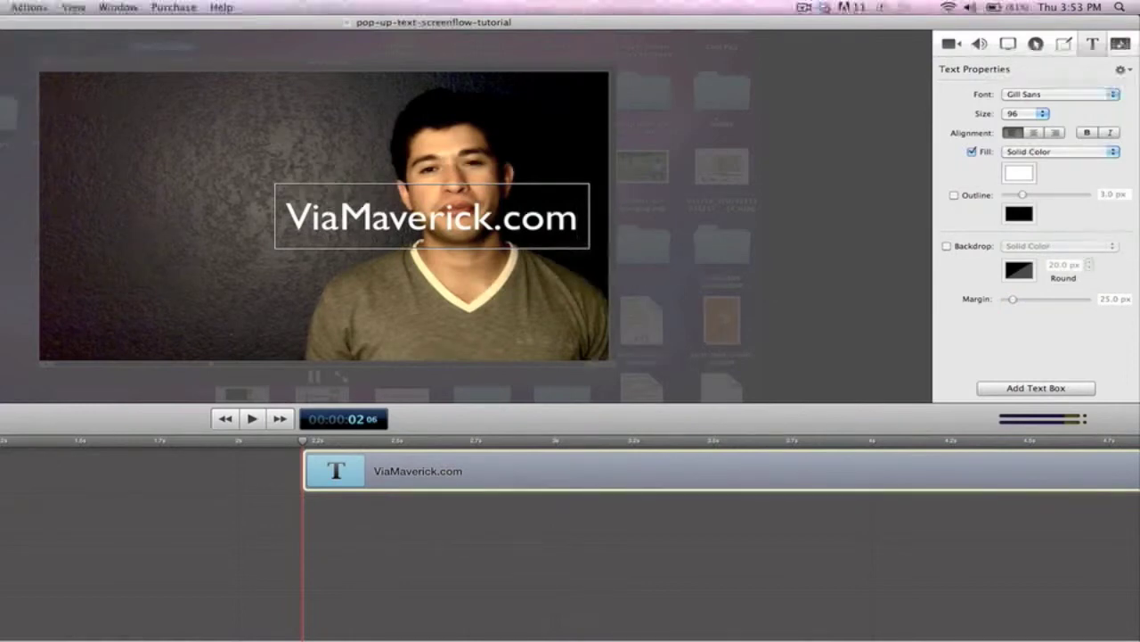
{"action": "key", "text": "super+a"}
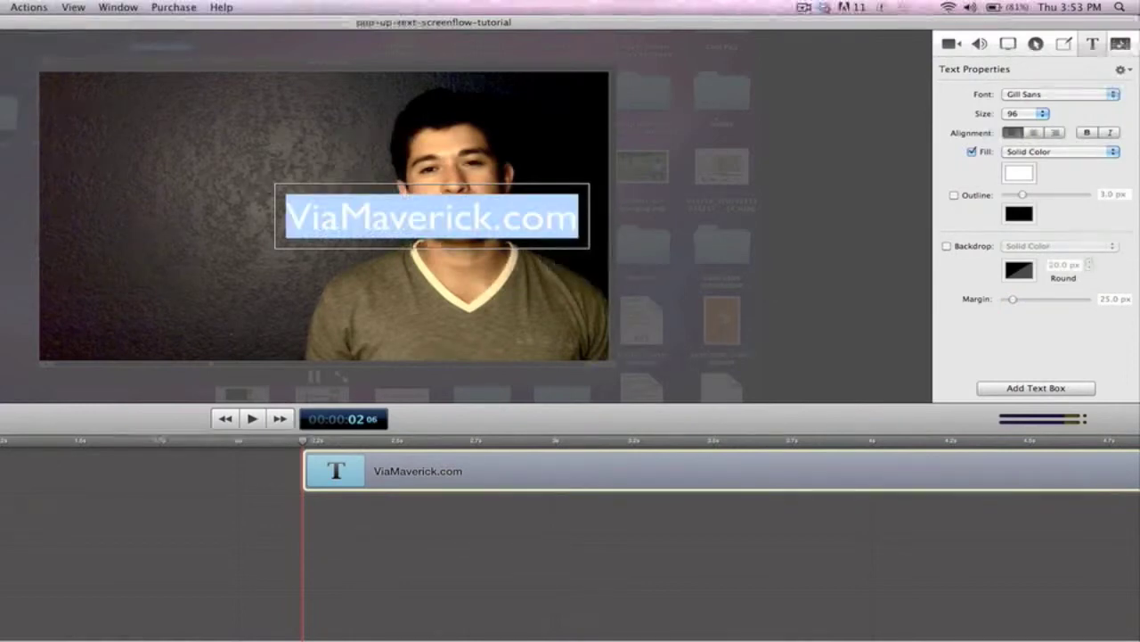
{"action": "left_click", "coordinate": [1029, 173]}
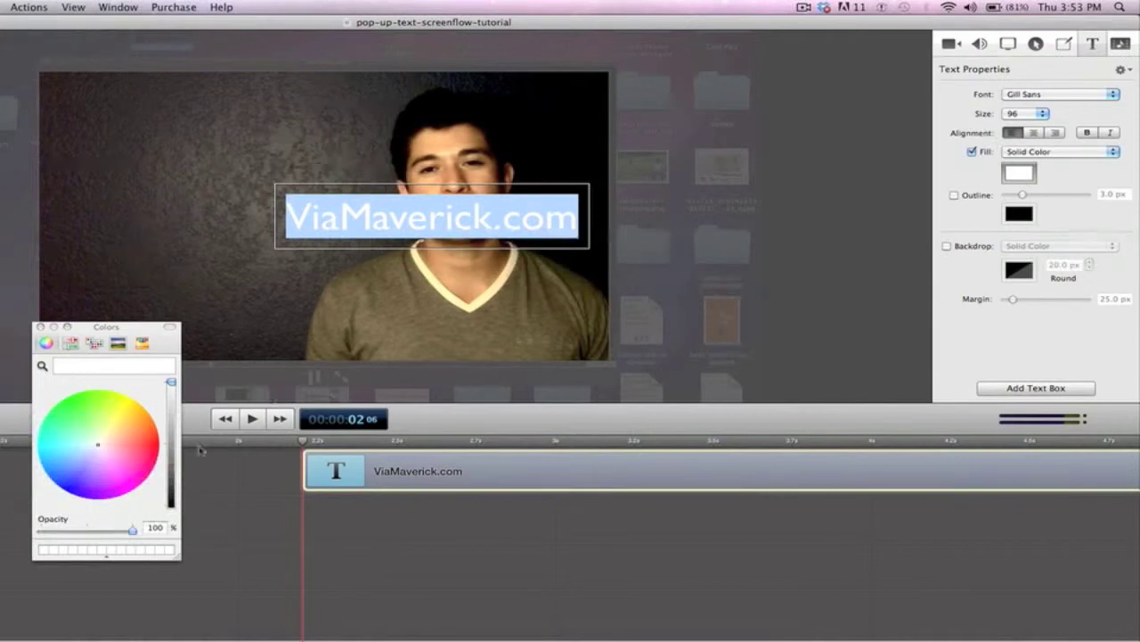
{"action": "left_click_drag", "start_coordinate": [113, 447], "coordinate": [144, 442]}
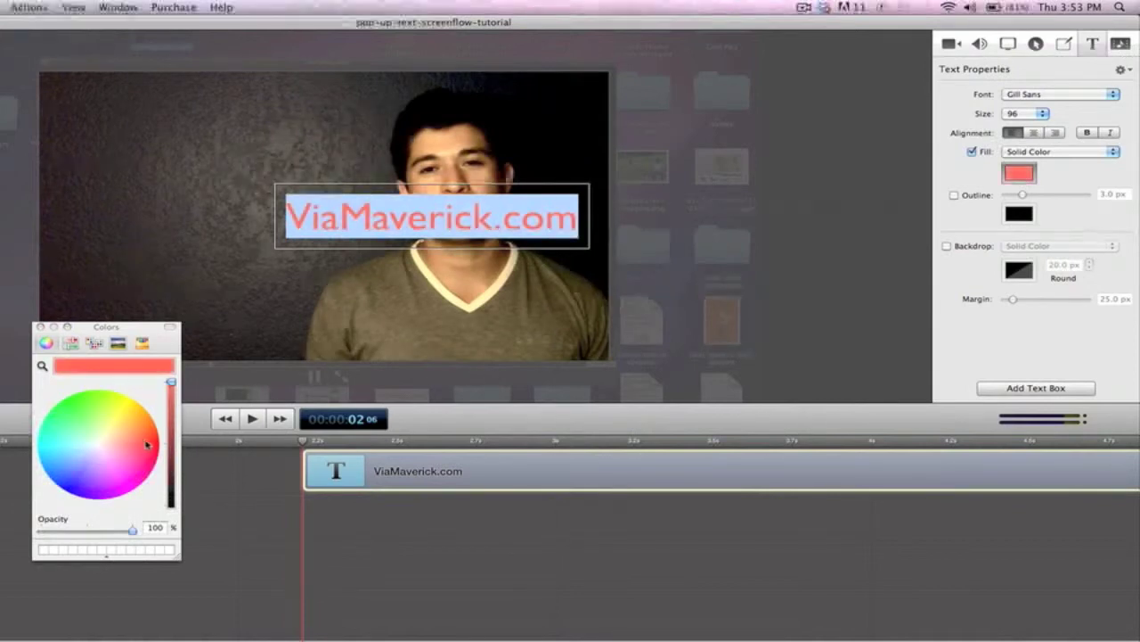
{"action": "left_click_drag", "start_coordinate": [147, 444], "coordinate": [149, 448]}
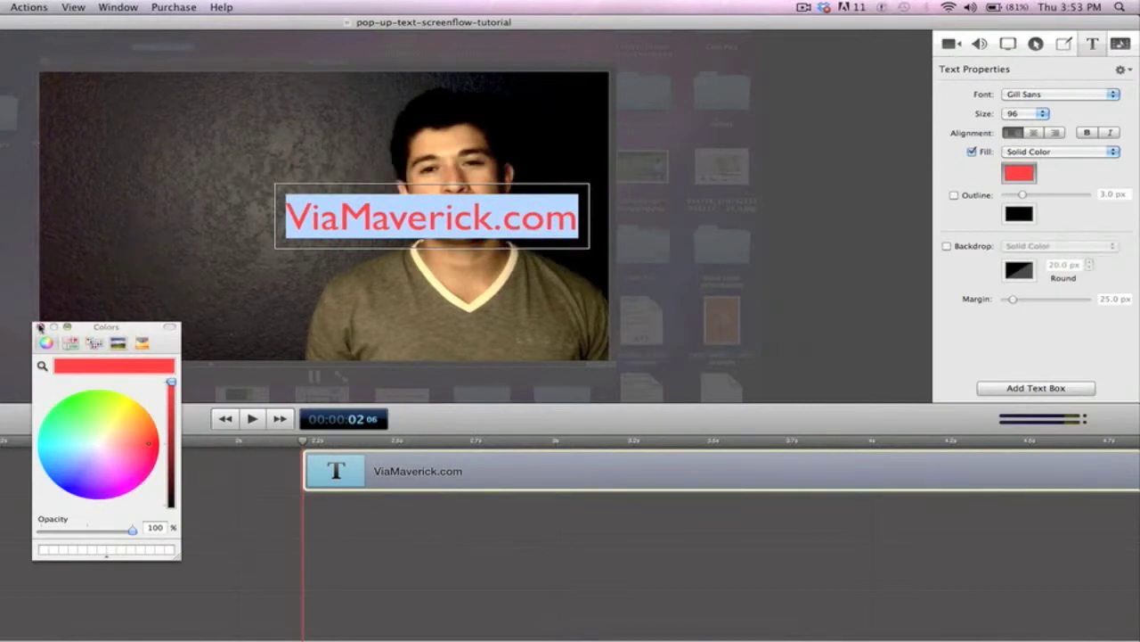
{"action": "left_click", "coordinate": [39, 327]}
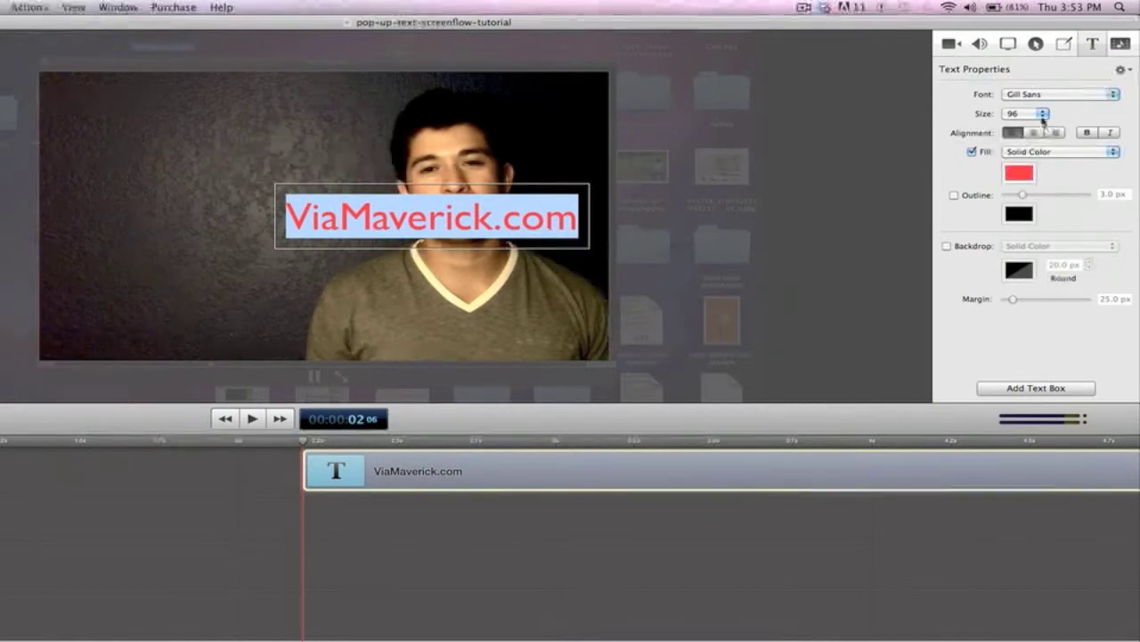
- Try text size 144, then set the size back to 96
{"action": "left_click", "coordinate": [1042, 114]}
{"action": "left_click", "coordinate": [1031, 125]}
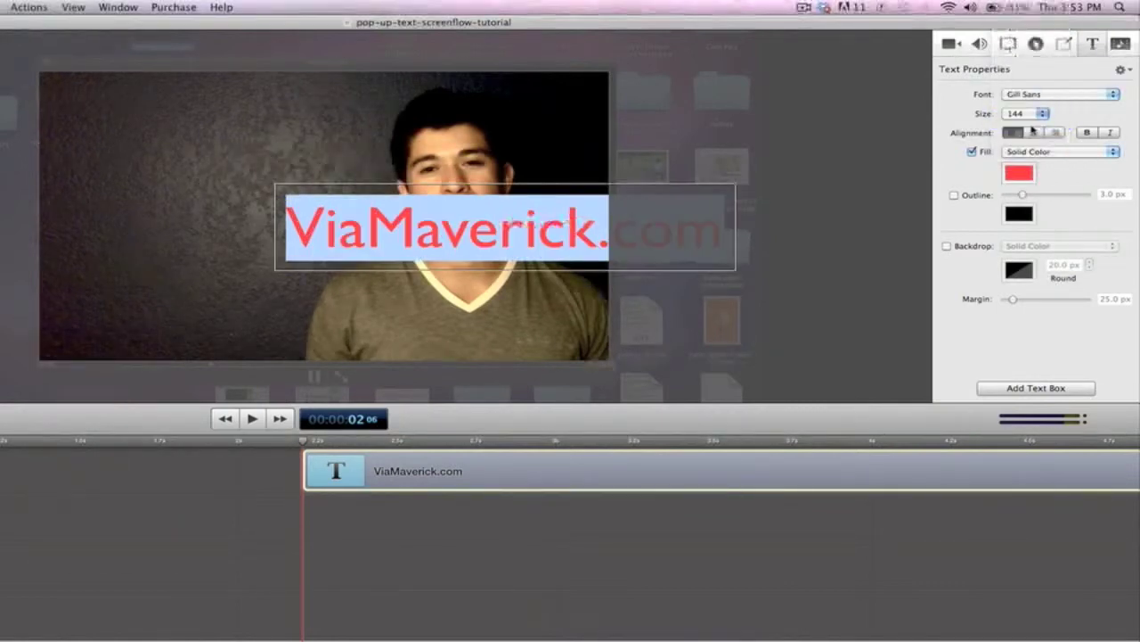
{"action": "left_click", "coordinate": [1042, 114]}
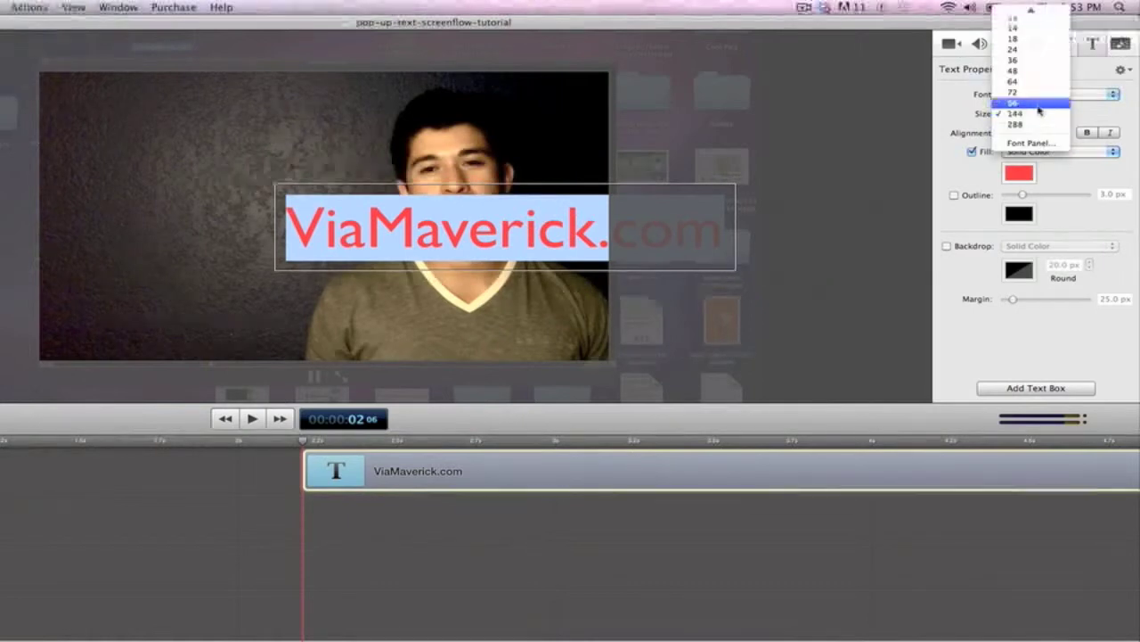
{"action": "left_click", "coordinate": [1040, 103]}
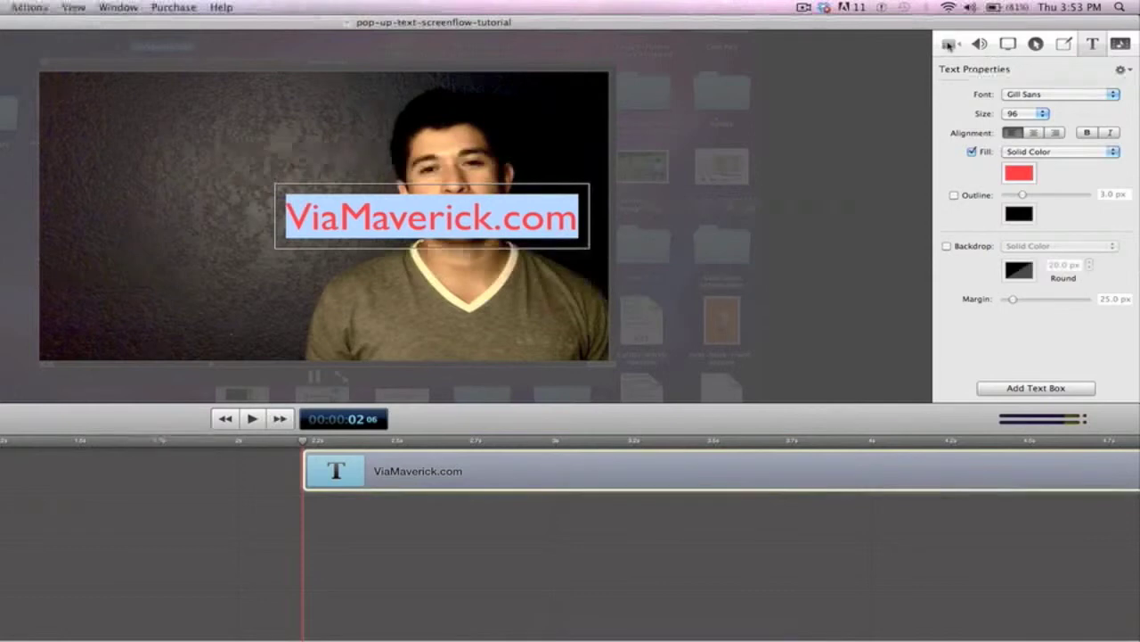
{"action": "left_click", "coordinate": [949, 44]}
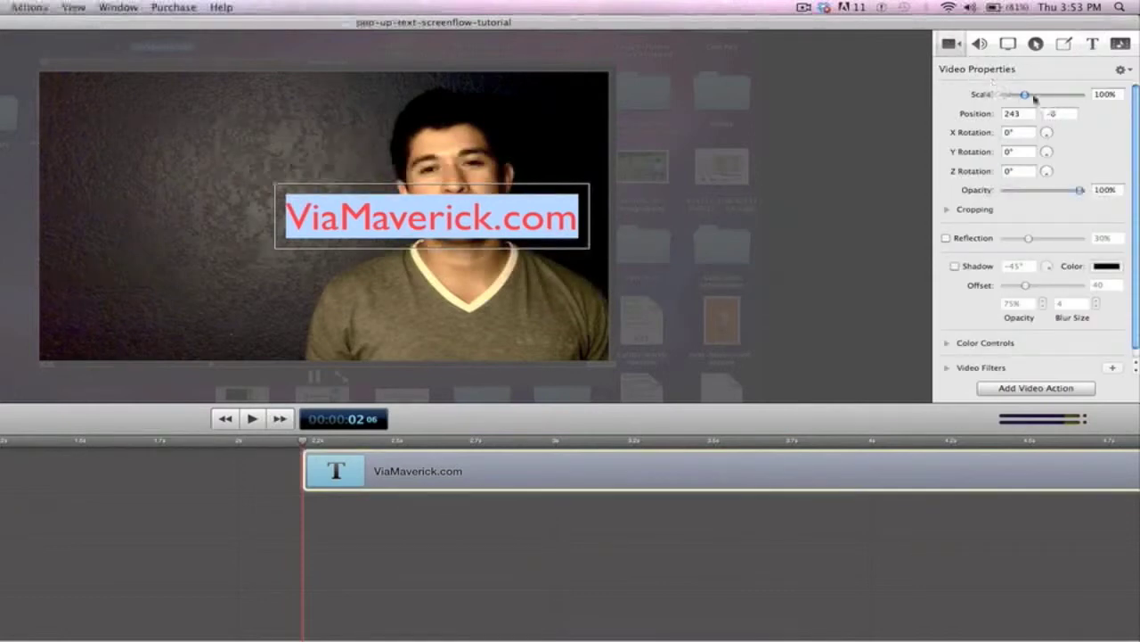
- Drag the ViaMaverick.com text left of the speaker to position -249, 0
{"action": "mouse_move", "coordinate": [1025, 94]}
{"action": "left_mouse_down"}
{"action": "mouse_move", "coordinate": [1077, 96]}
{"action": "mouse_move", "coordinate": [1099, 112]}
{"action": "mouse_move", "coordinate": [1011, 97]}
{"action": "mouse_move", "coordinate": [1025, 100]}
{"action": "left_mouse_up"}
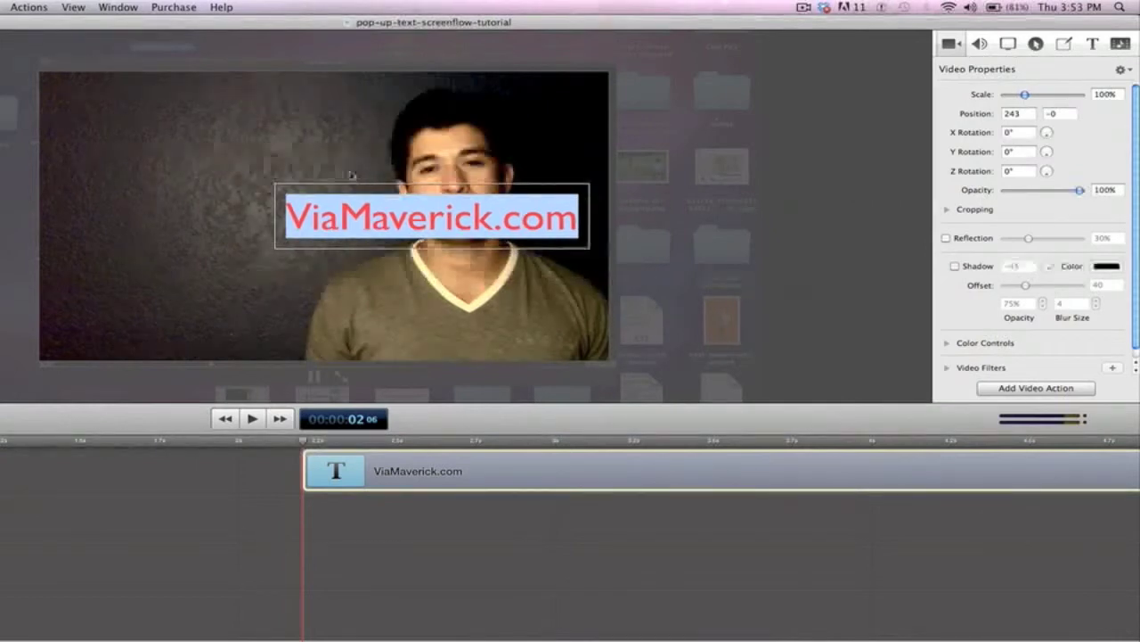
{"action": "left_click", "coordinate": [139, 135]}
{"action": "left_click_drag", "start_coordinate": [386, 219], "coordinate": [168, 219]}
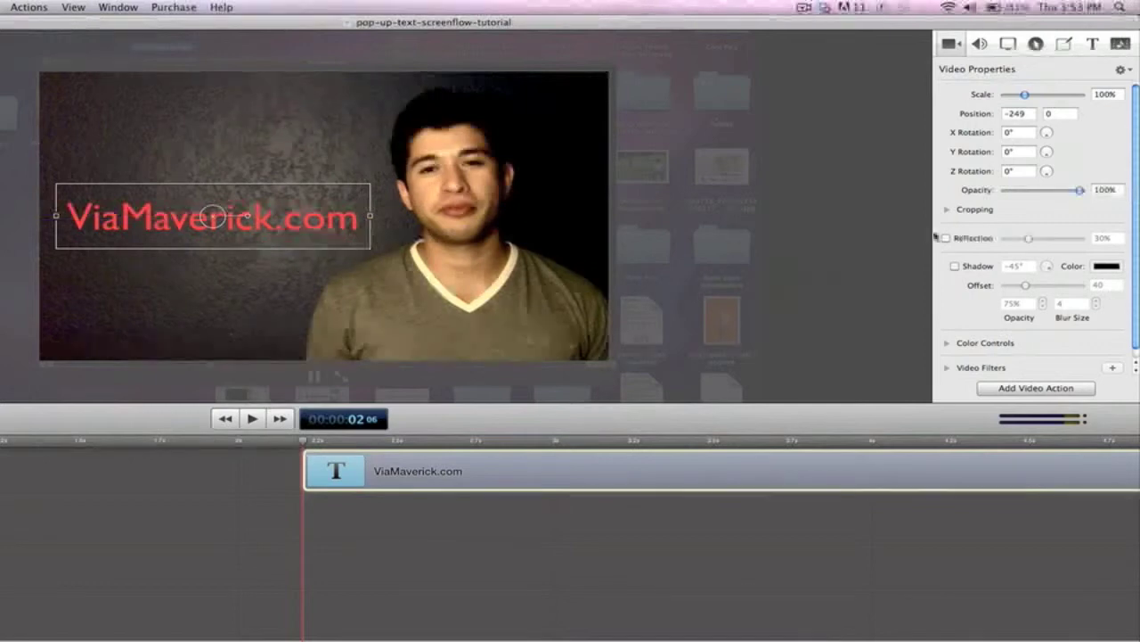
{"action": "left_click", "coordinate": [1092, 43]}
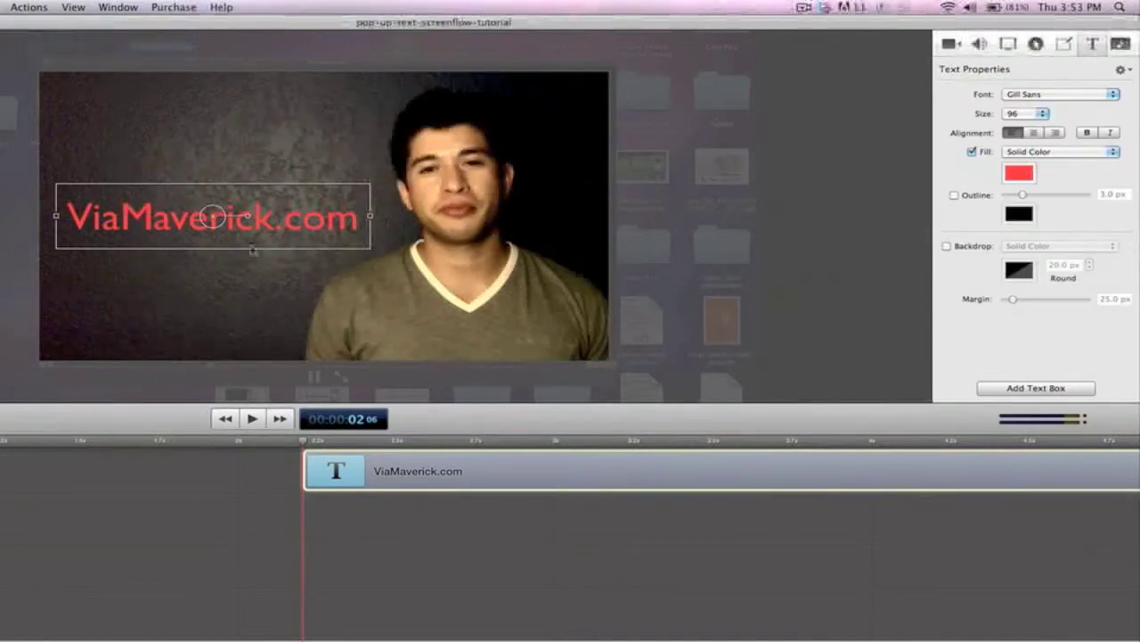
- Switch the ViaMaverick.com text font from Gill Sans to Coolvetica
{"action": "double_click", "coordinate": [212, 216]}
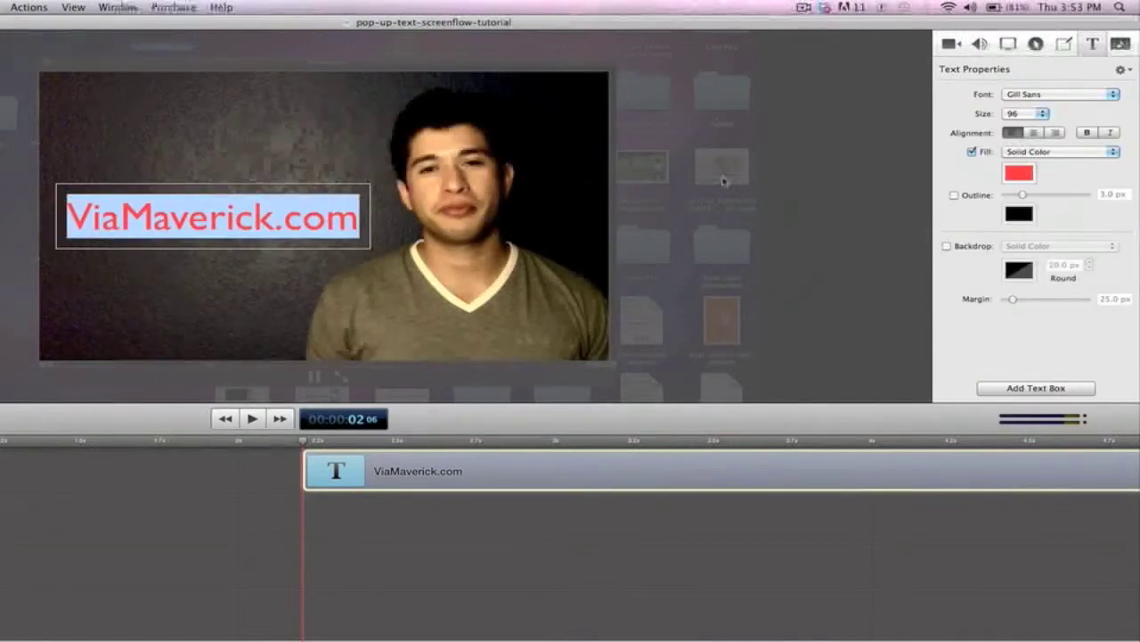
{"action": "left_click", "coordinate": [1113, 94]}
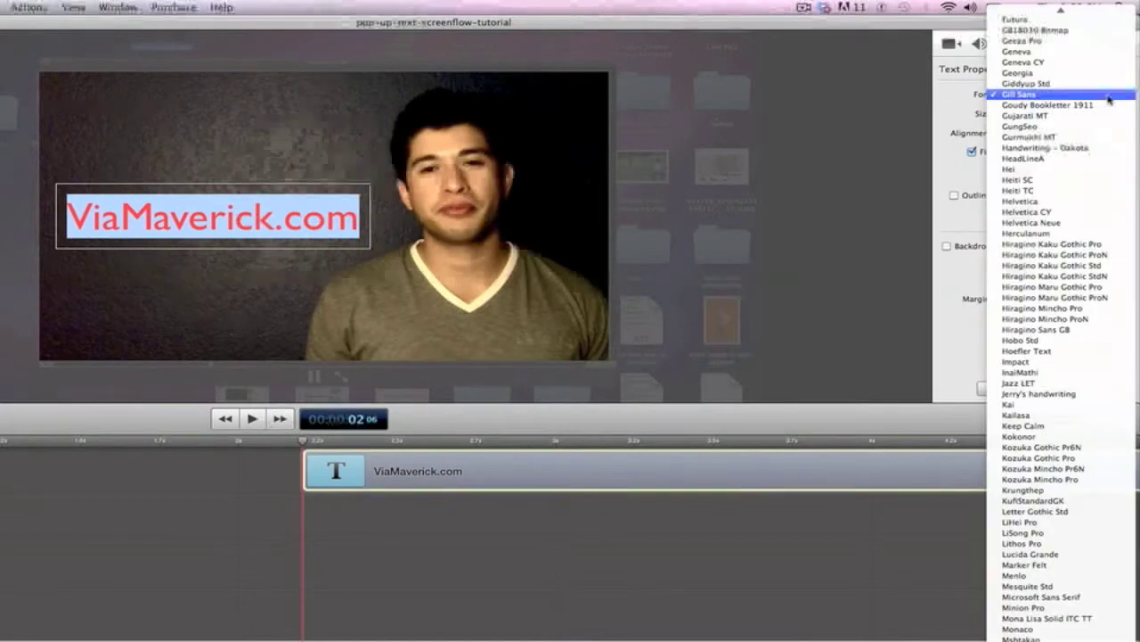
{"action": "scroll", "coordinate": [1109, 100], "scroll_direction": "up", "scroll_amount": 5}
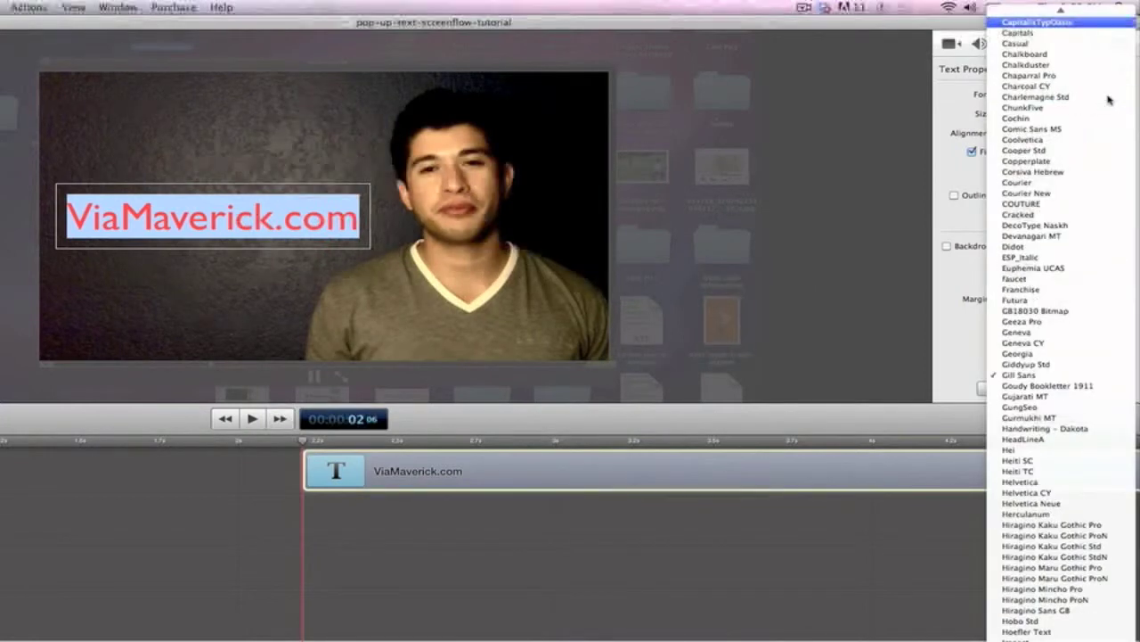
{"action": "left_click", "coordinate": [1050, 140]}
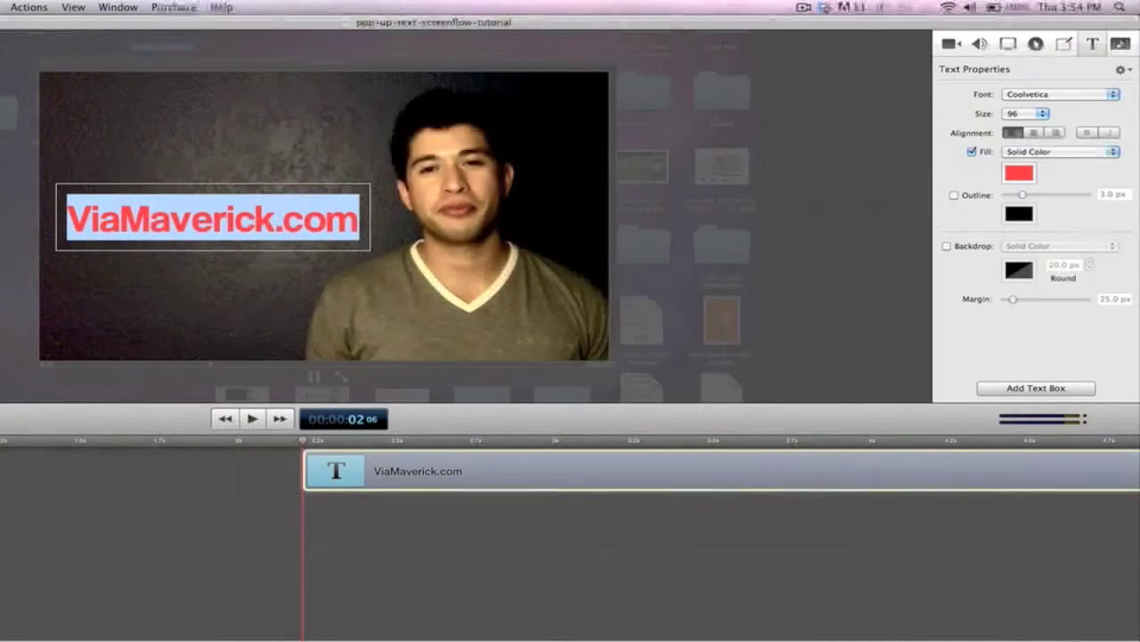
{"action": "key", "text": "Escape"}
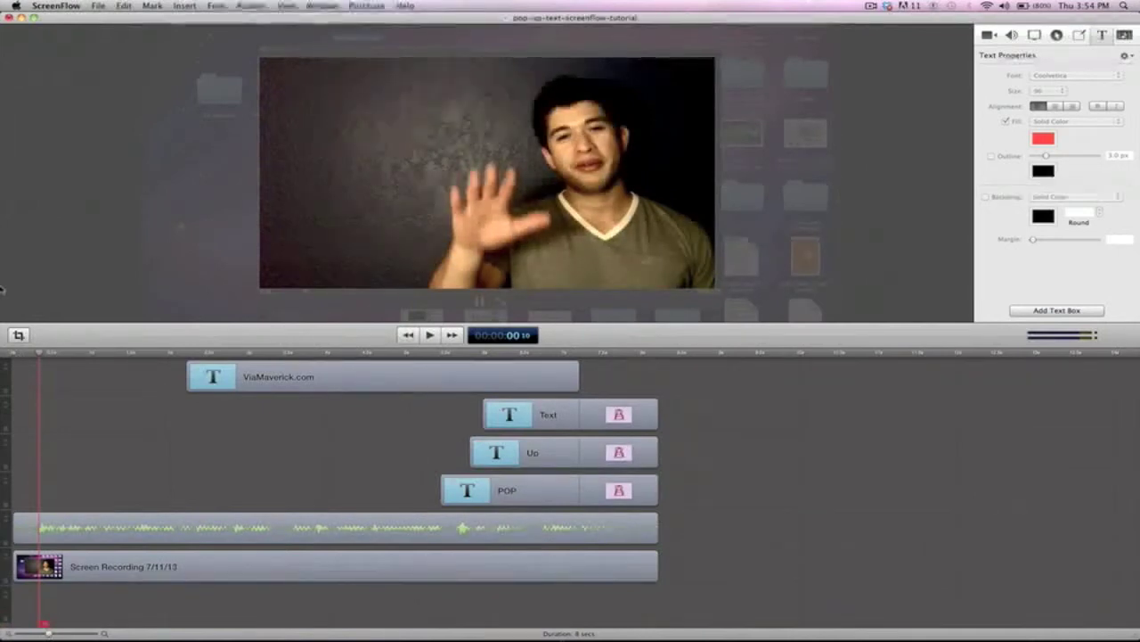
- Play the preview and stop around 6 seconds, where the titles overlap
{"action": "key", "text": "space"}
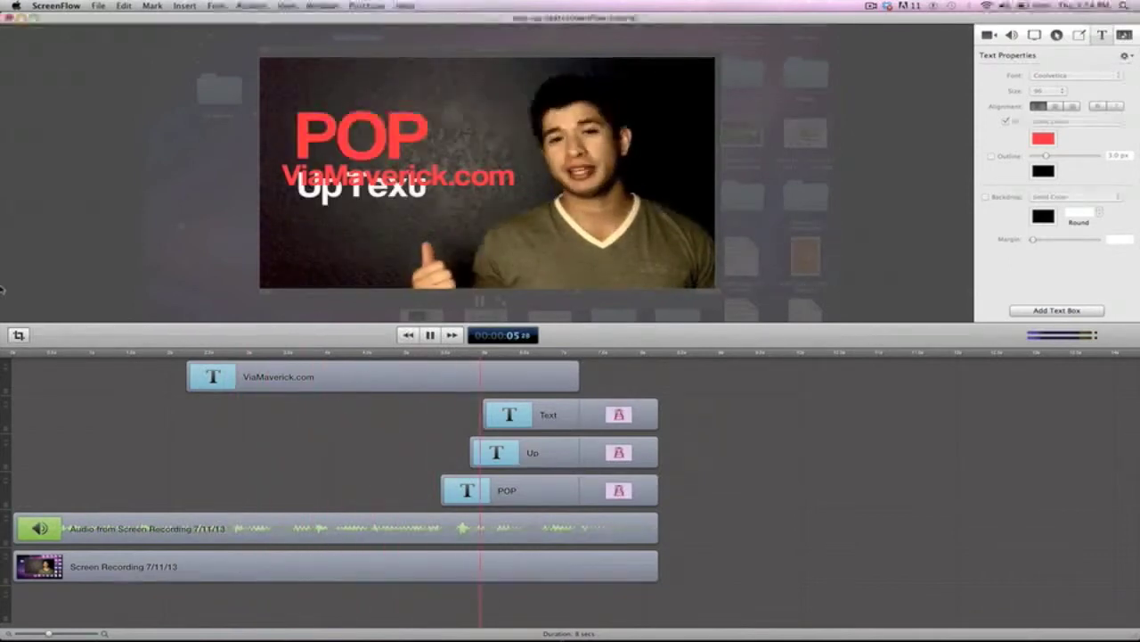
{"action": "key", "text": "space"}
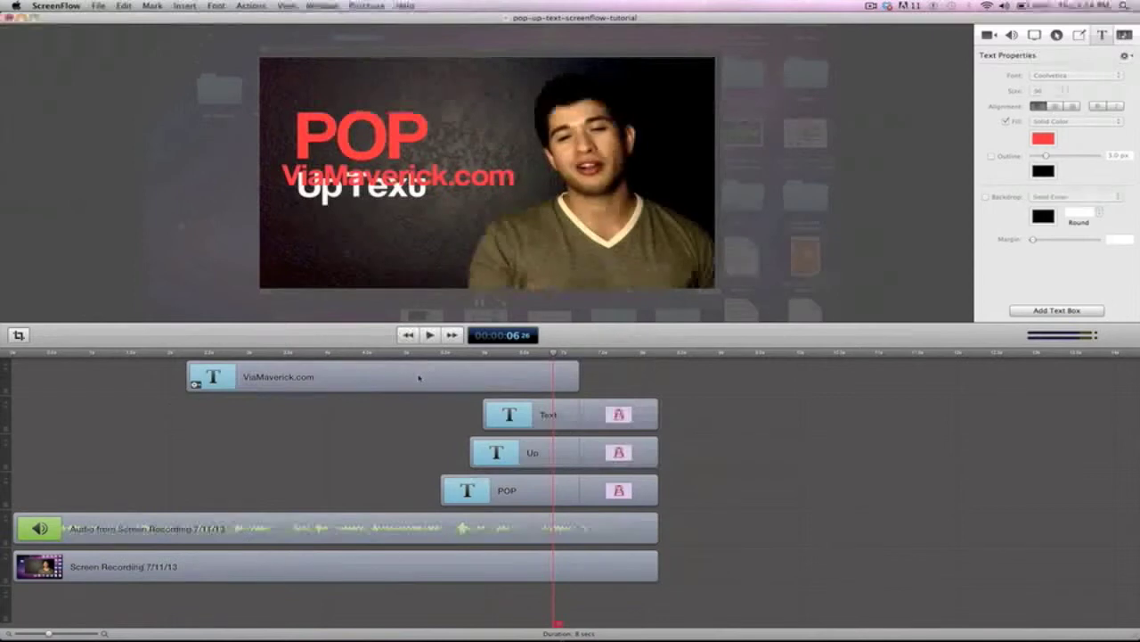
- Trim the ViaMaverick.com clip's right edge so it ends before the POP title
{"action": "left_click", "coordinate": [215, 354]}
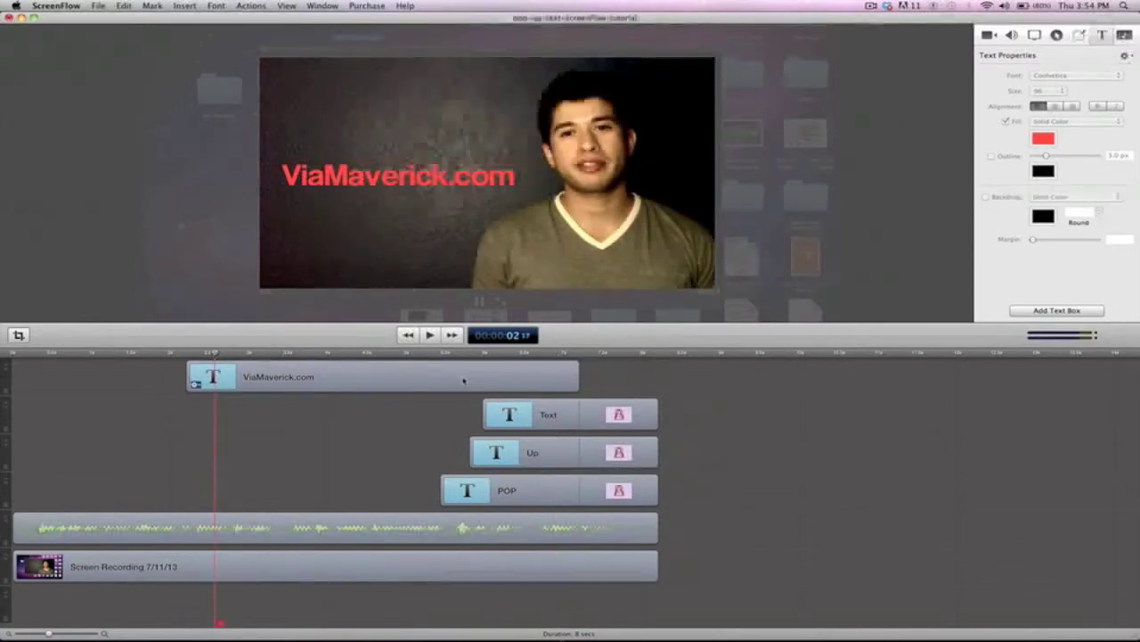
{"action": "left_click", "coordinate": [464, 380]}
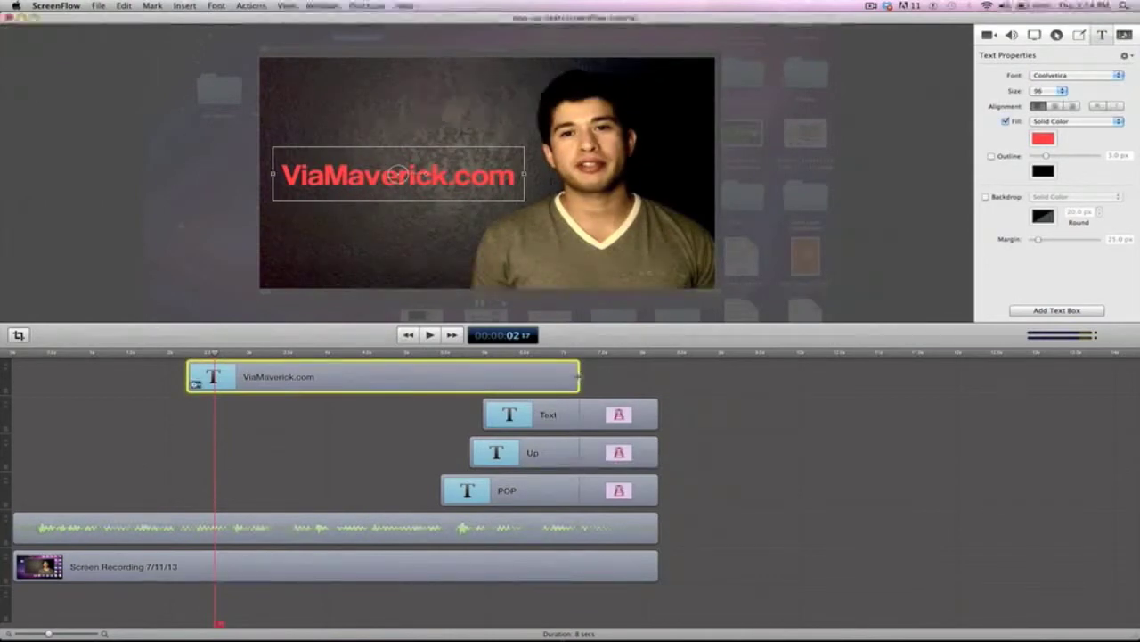
{"action": "left_click_drag", "start_coordinate": [577, 377], "coordinate": [370, 387]}
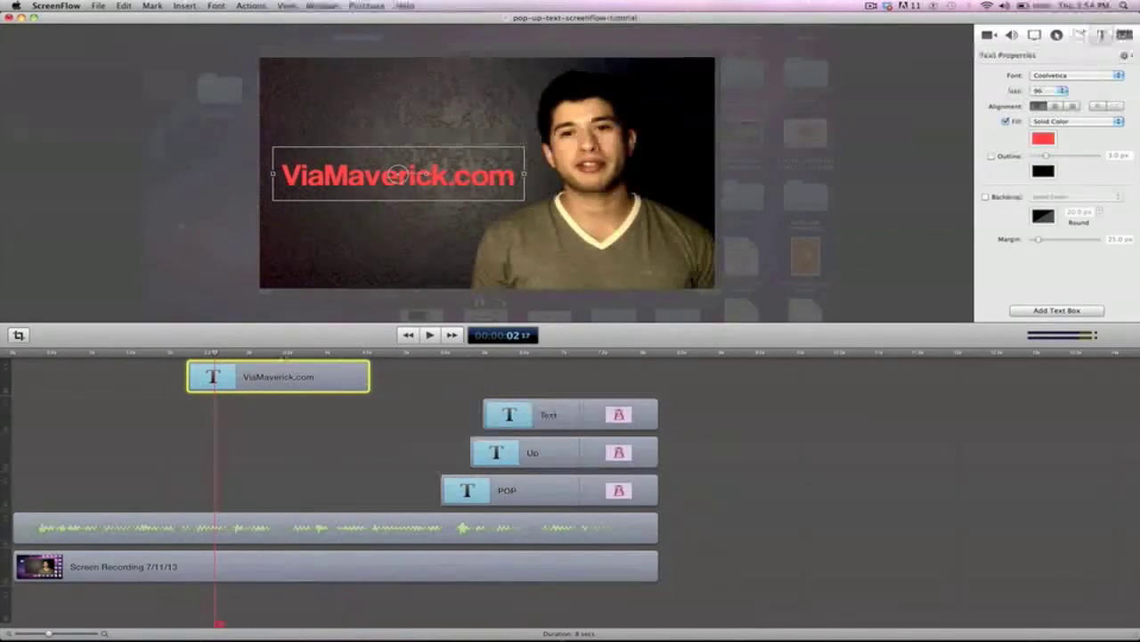
{"action": "left_click", "coordinate": [133, 353]}
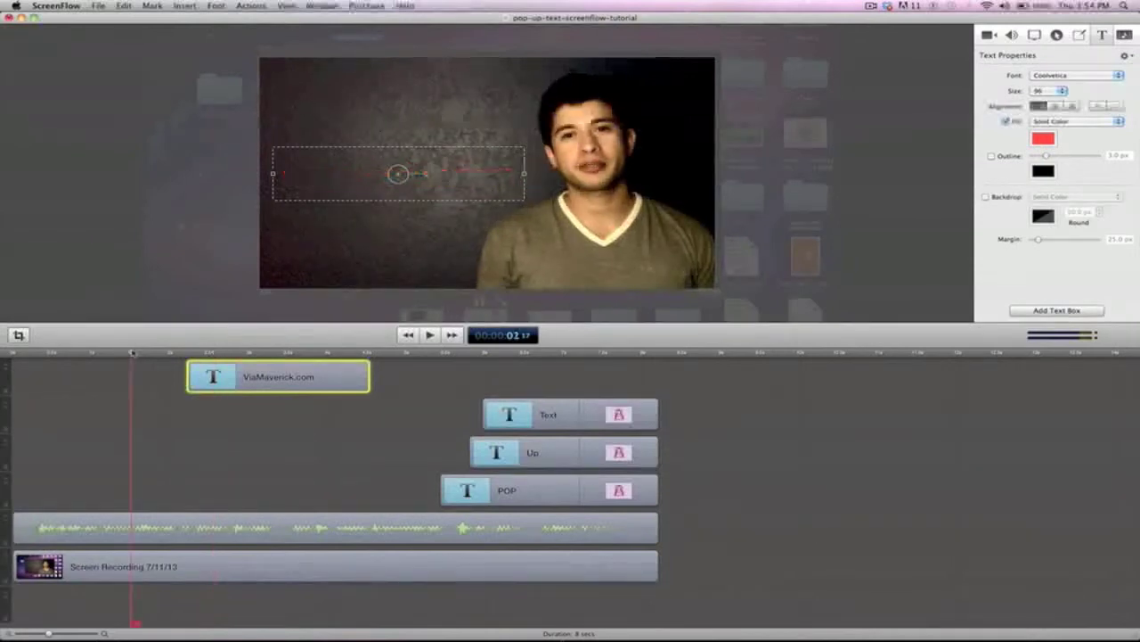
{"action": "left_click", "coordinate": [429, 334]}
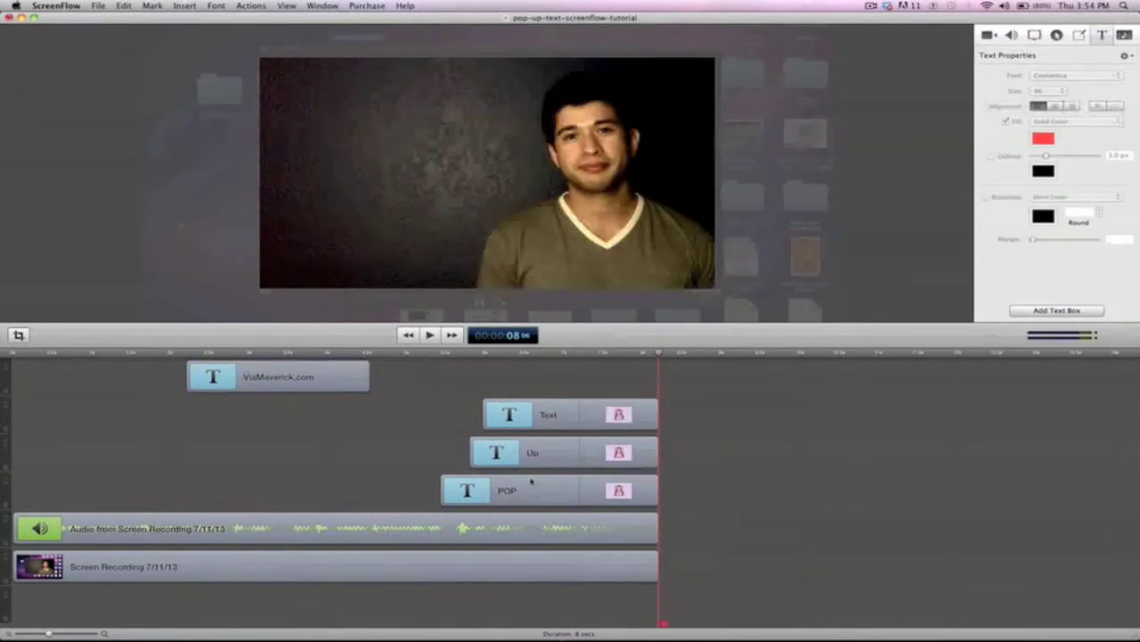
{"action": "left_click", "coordinate": [282, 377]}
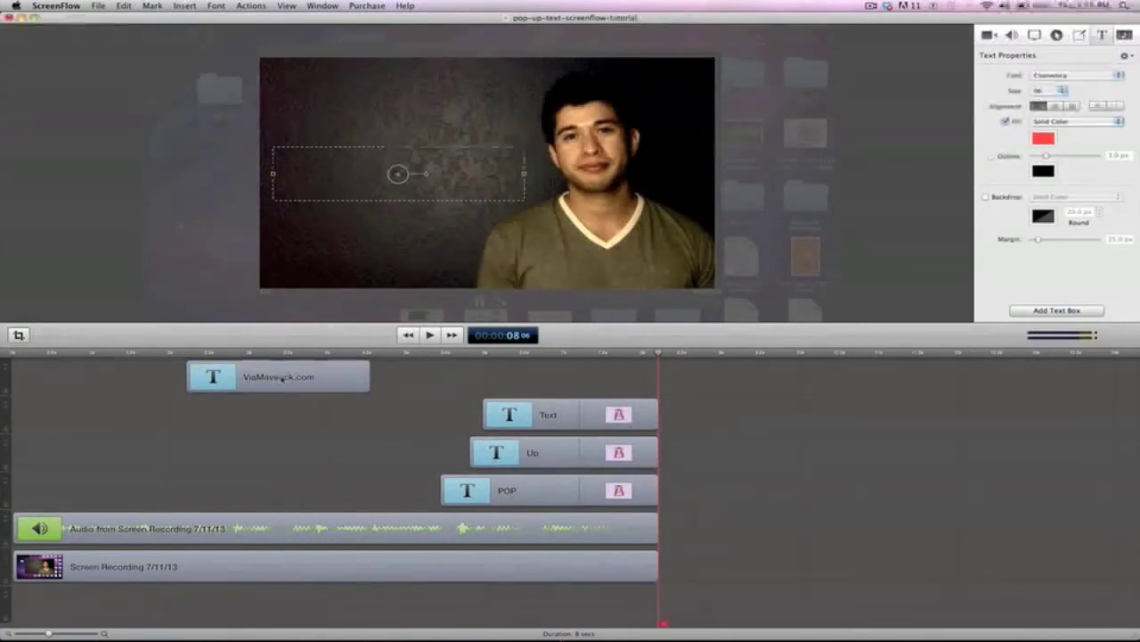
{"action": "left_click", "coordinate": [107, 243]}
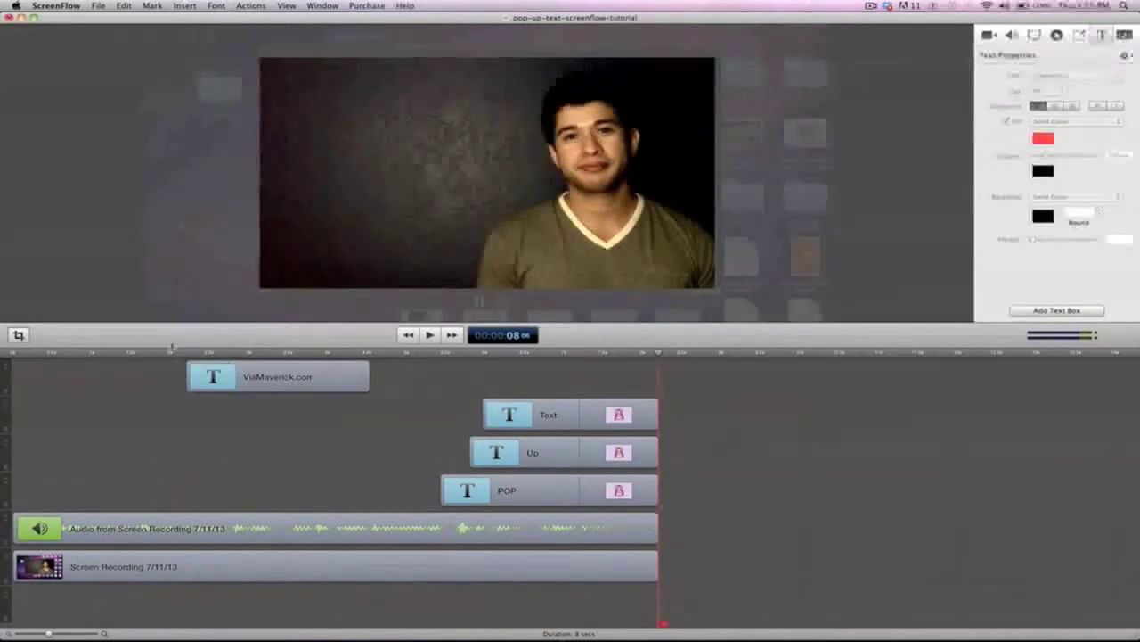
{"action": "left_click", "coordinate": [172, 349]}
{"action": "left_click", "coordinate": [305, 377]}
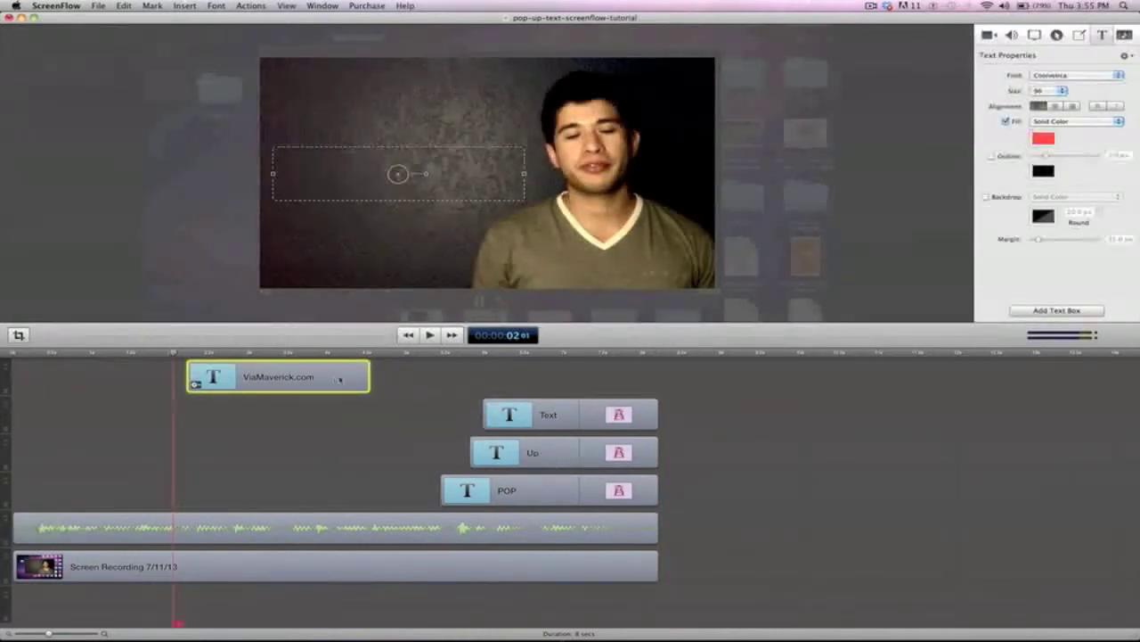
{"action": "key", "text": "space"}
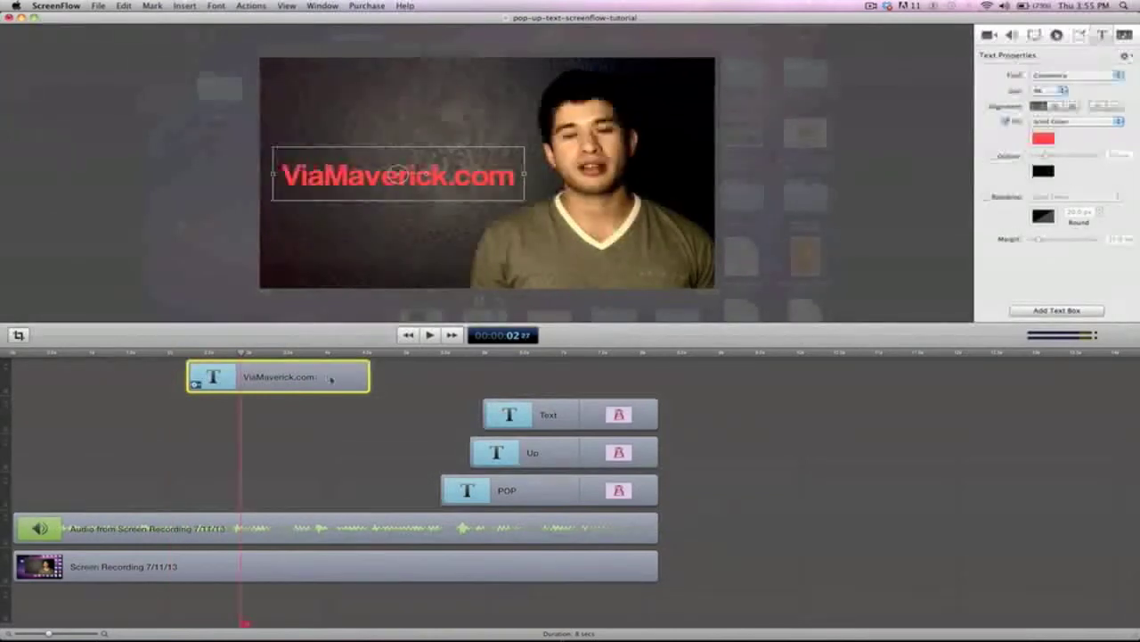
- Give the ViaMaverick.com clip a Cross Dissolve ending transition
{"action": "right_click", "coordinate": [337, 381]}
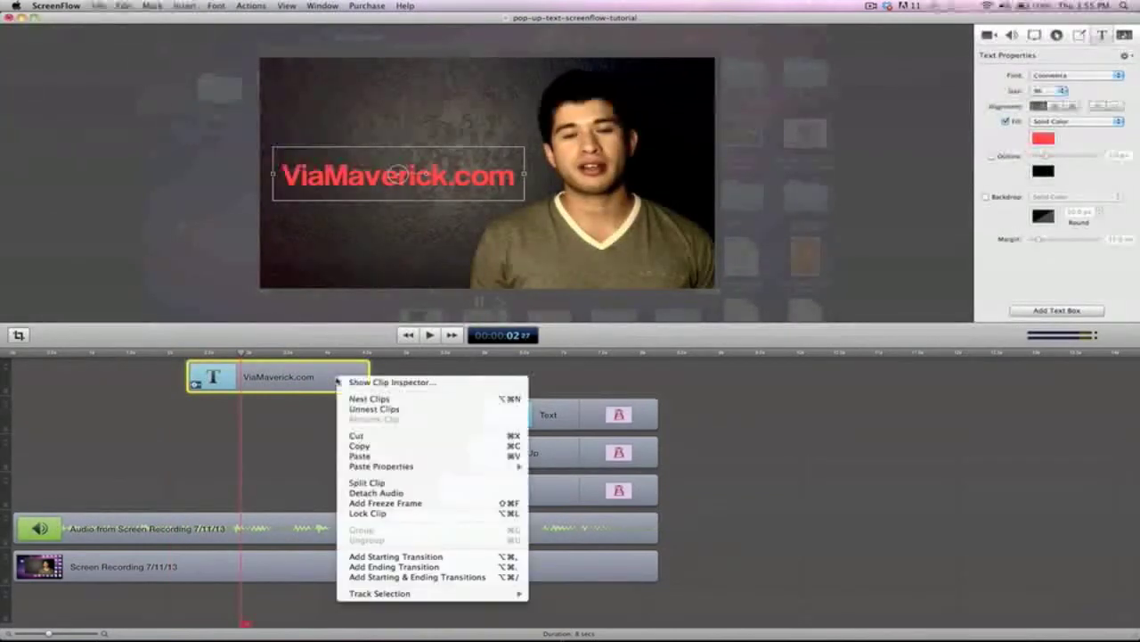
{"action": "left_click", "coordinate": [417, 568]}
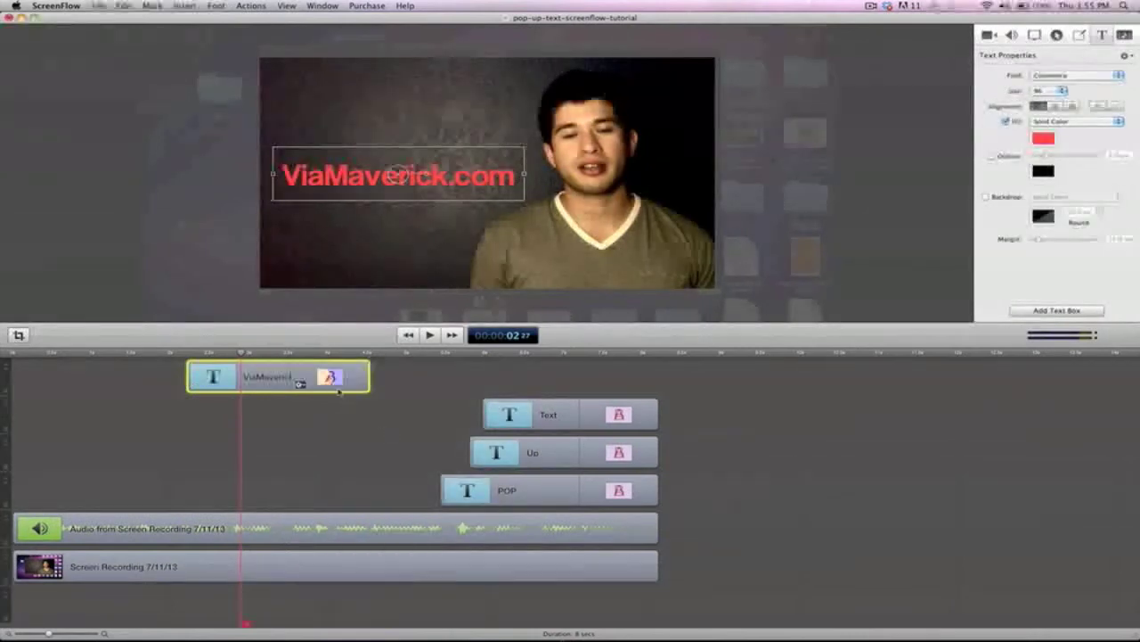
{"action": "left_click", "coordinate": [329, 377]}
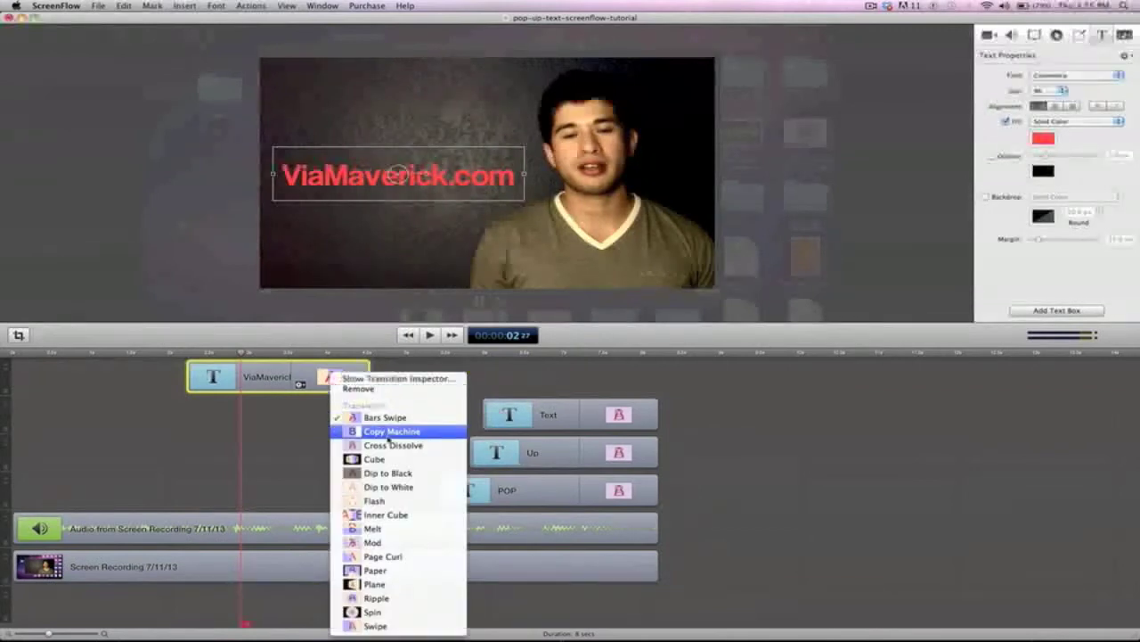
{"action": "left_click", "coordinate": [390, 446]}
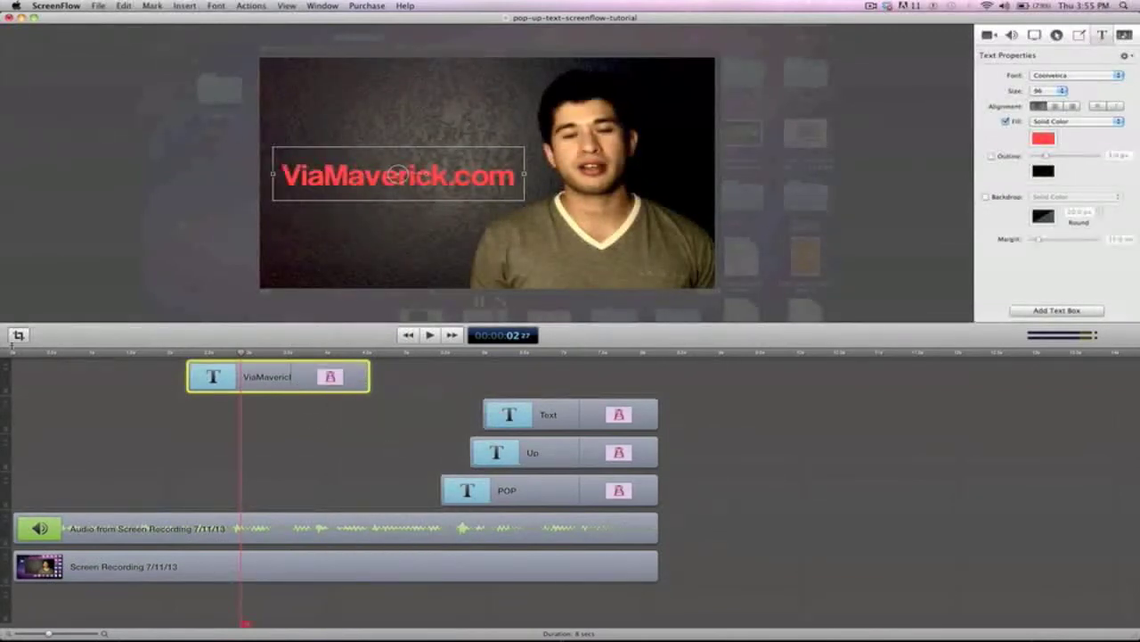
{"action": "left_click_drag", "start_coordinate": [31, 354], "coordinate": [5, 356]}
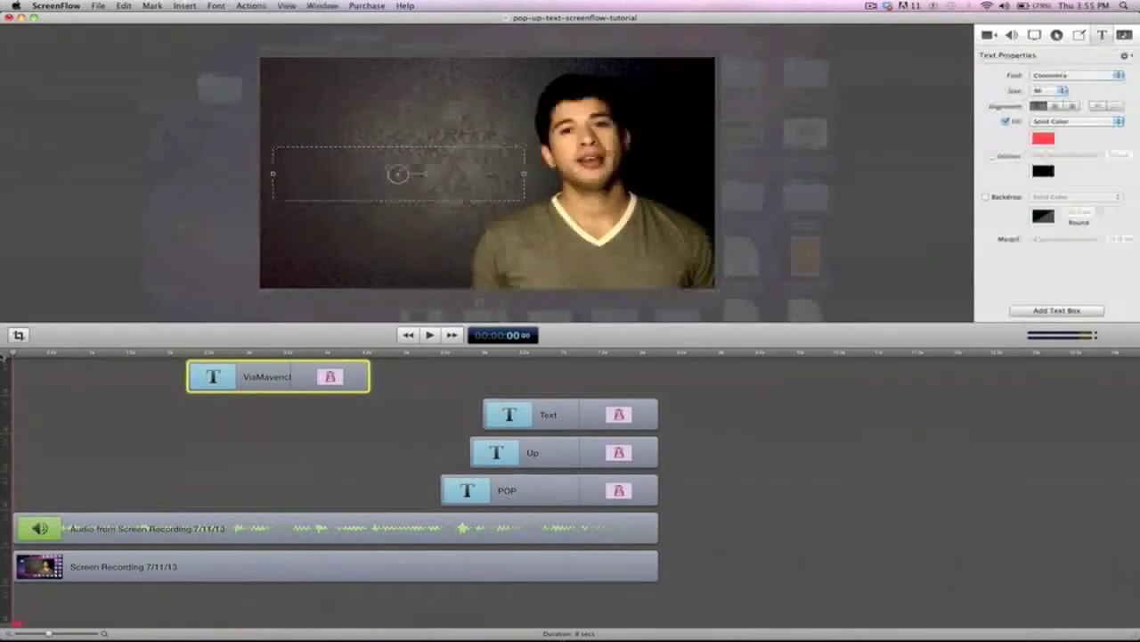
{"action": "key", "text": "space"}
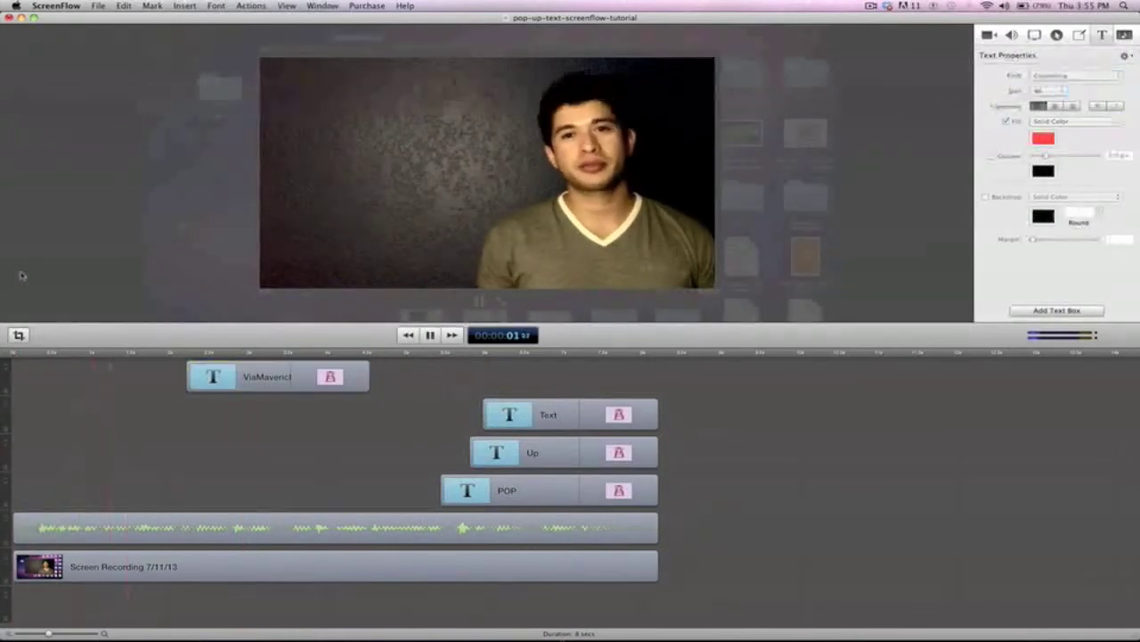